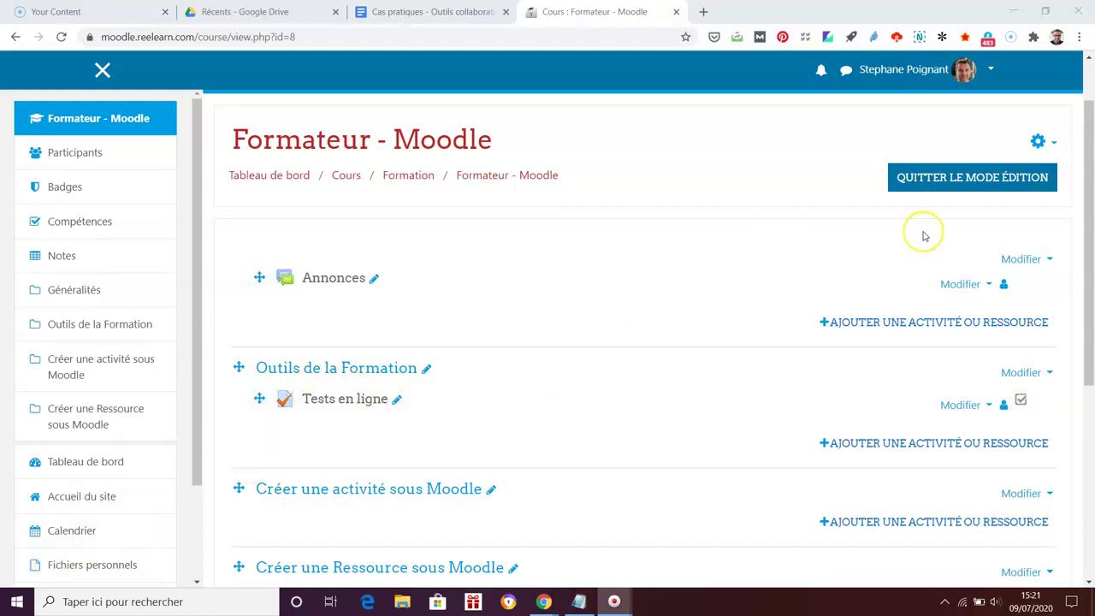
Turn the Formateur - Moodle course's editing mode off and back on.
click(1001, 177)
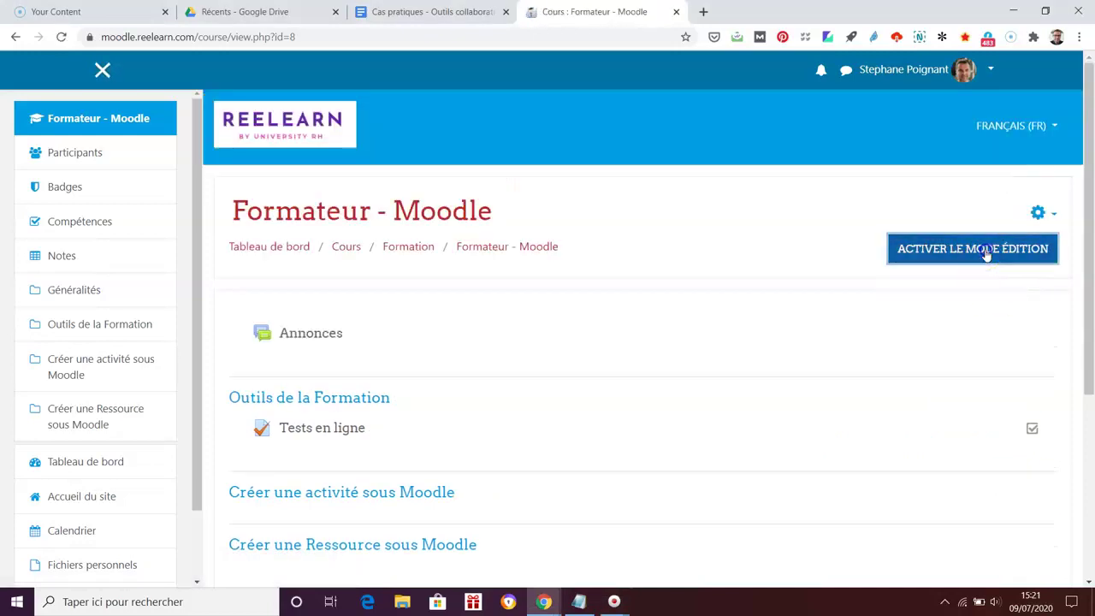
click(987, 253)
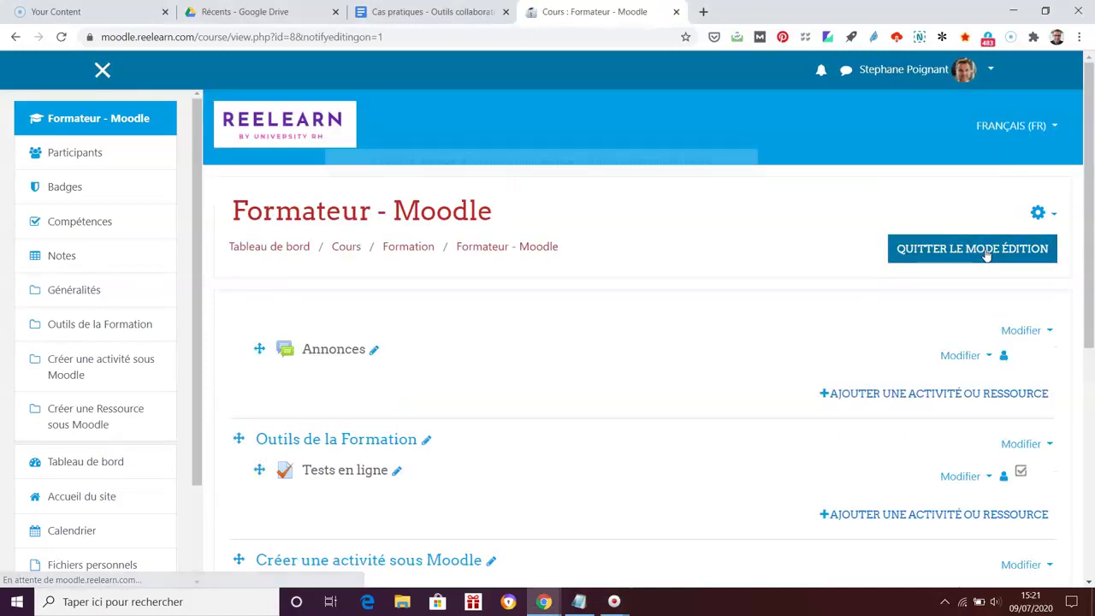
Open the settings of the "Tests en ligne" quiz, then save them and display the quiz.
scroll(650, 406, down, 1)
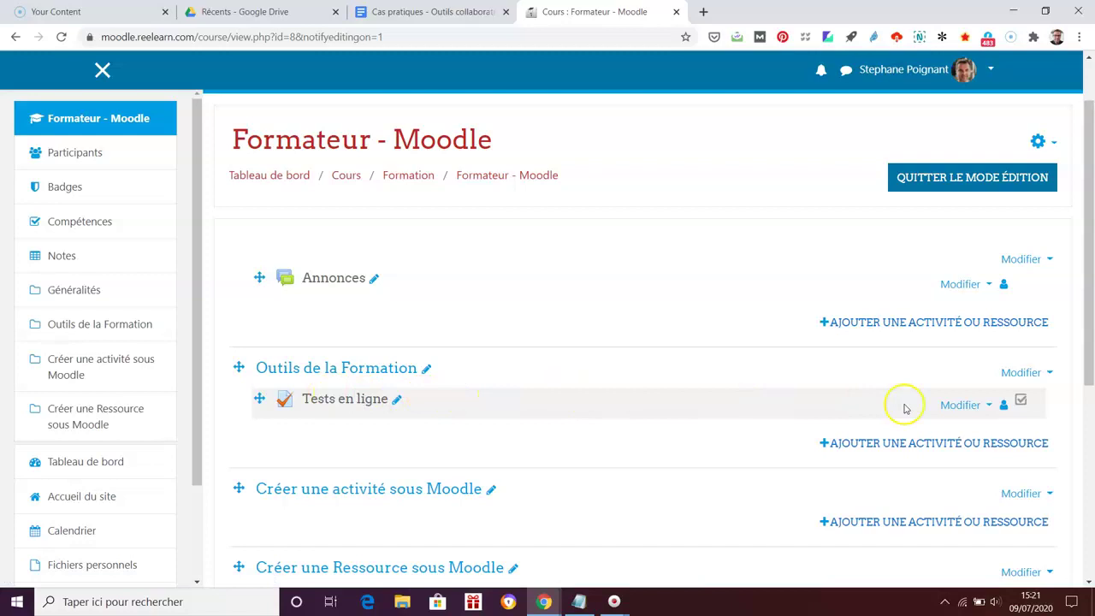
click(966, 406)
click(967, 424)
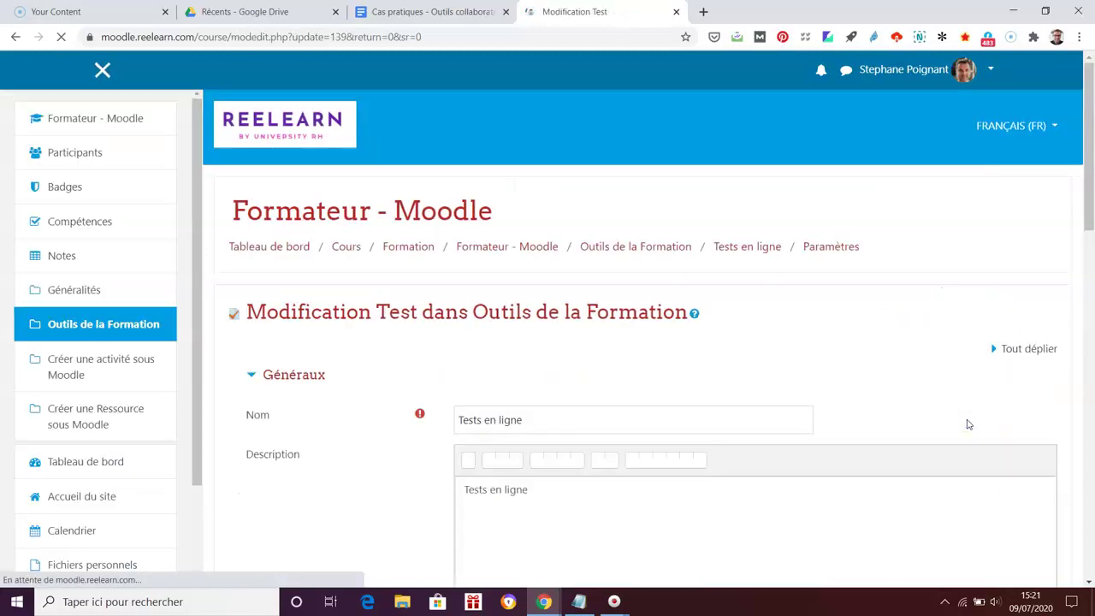
drag(1085, 220, 1090, 513)
click(828, 416)
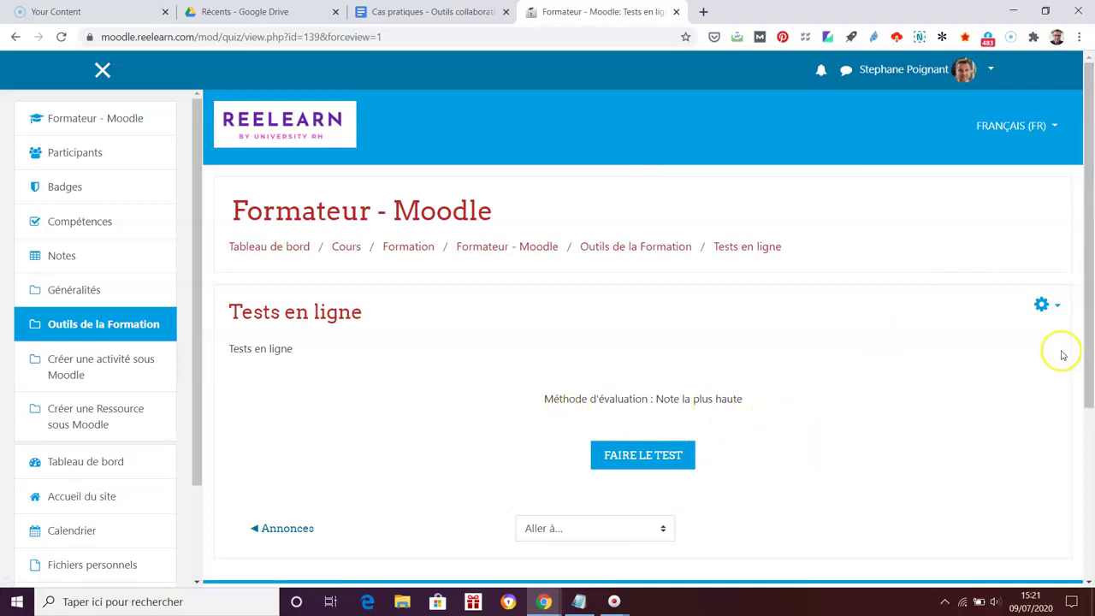
Open the quiz's question editing page and add a new "Choix multiple" question after the last existing question.
click(1044, 304)
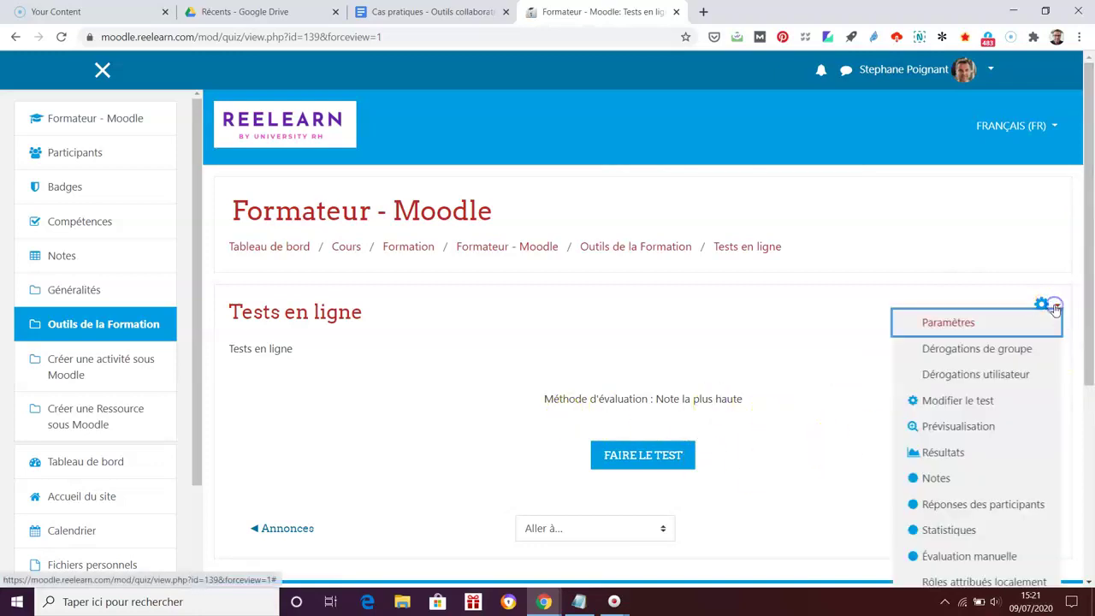
click(970, 402)
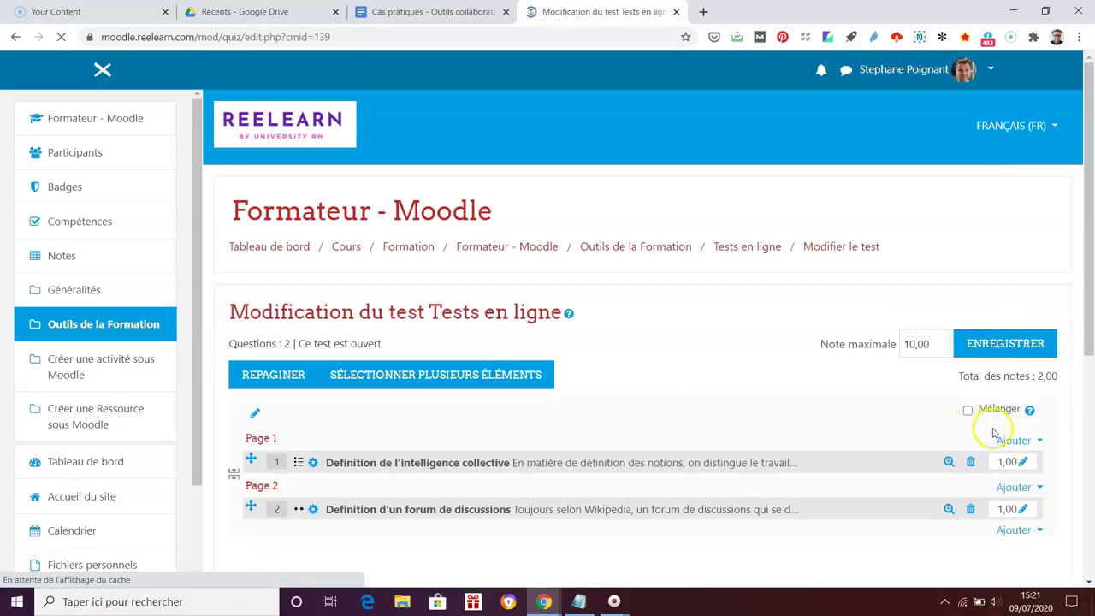
scroll(1078, 359, down, 1)
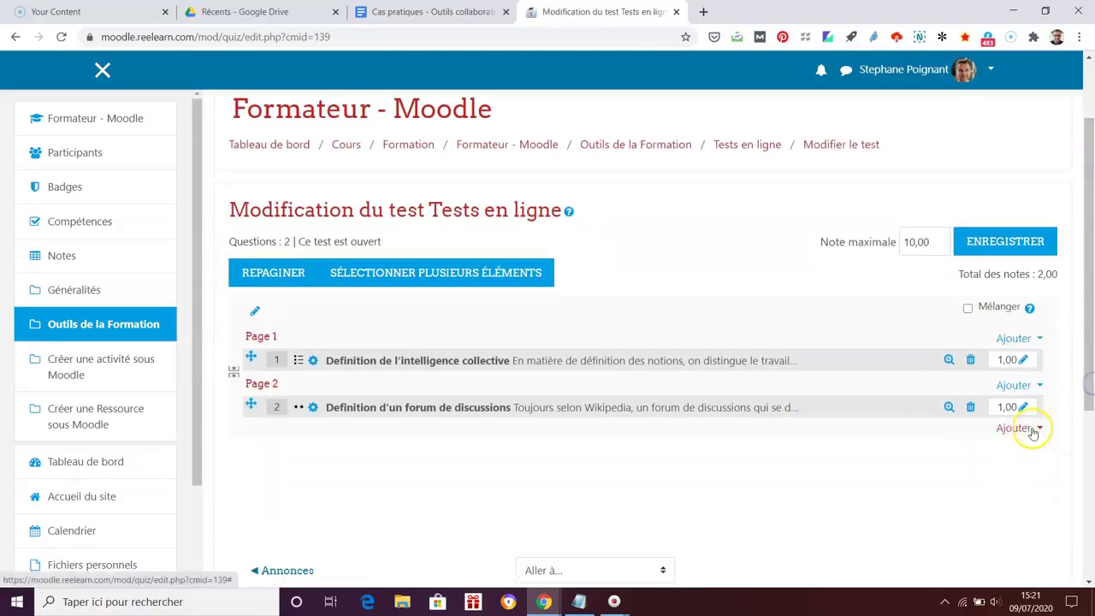
click(1032, 430)
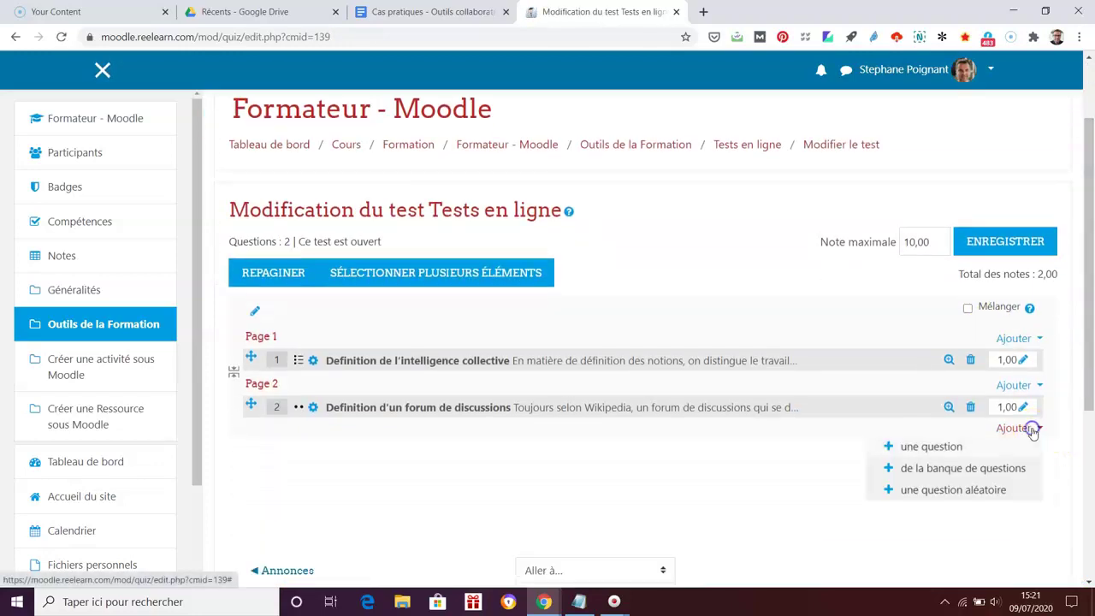
click(960, 449)
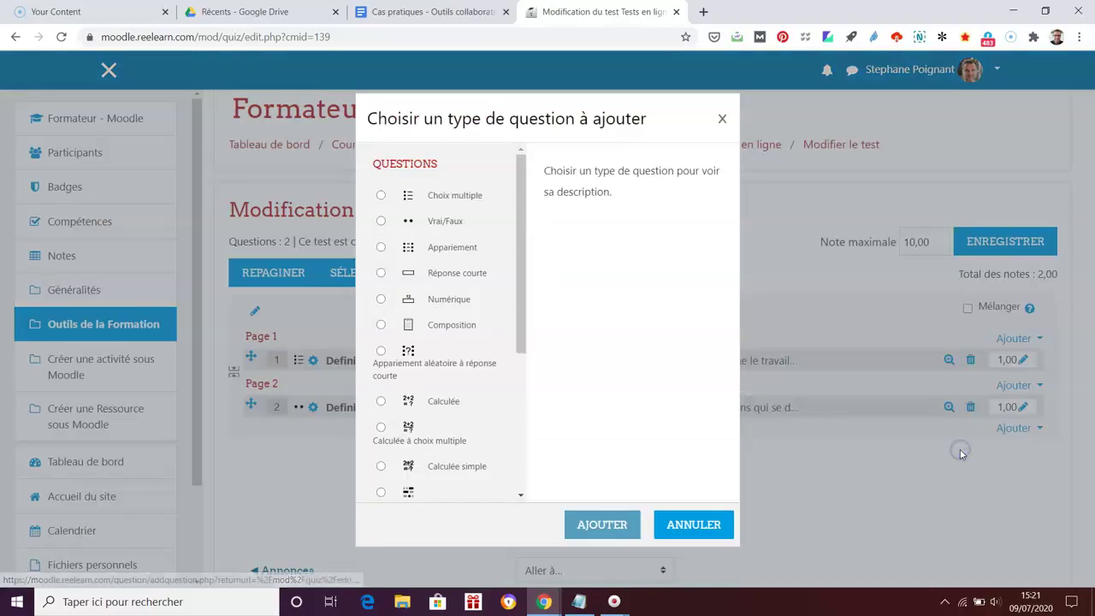
click(385, 196)
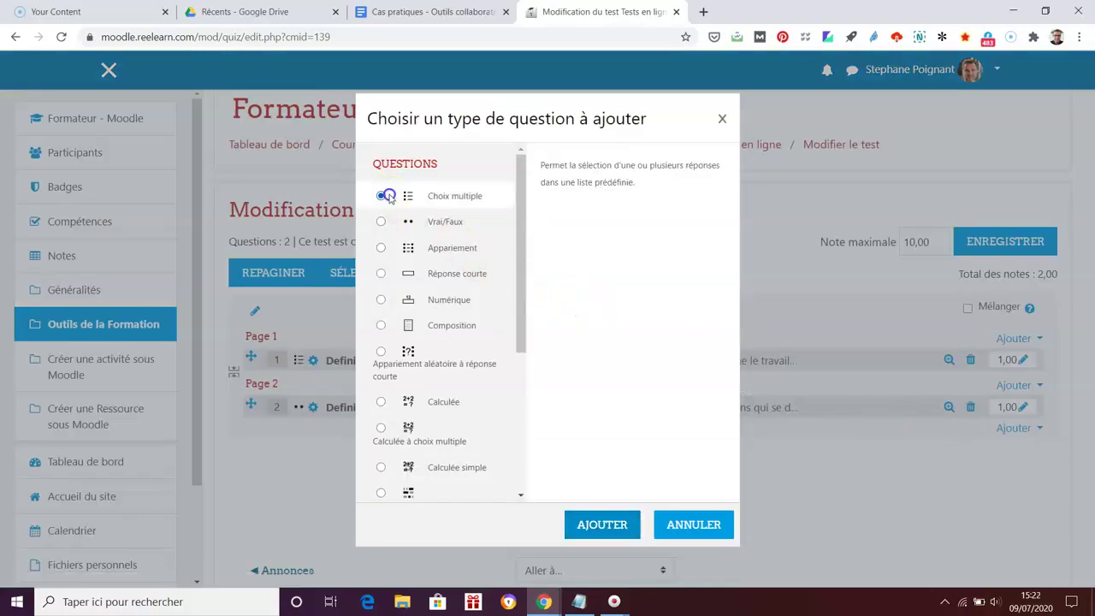
click(602, 523)
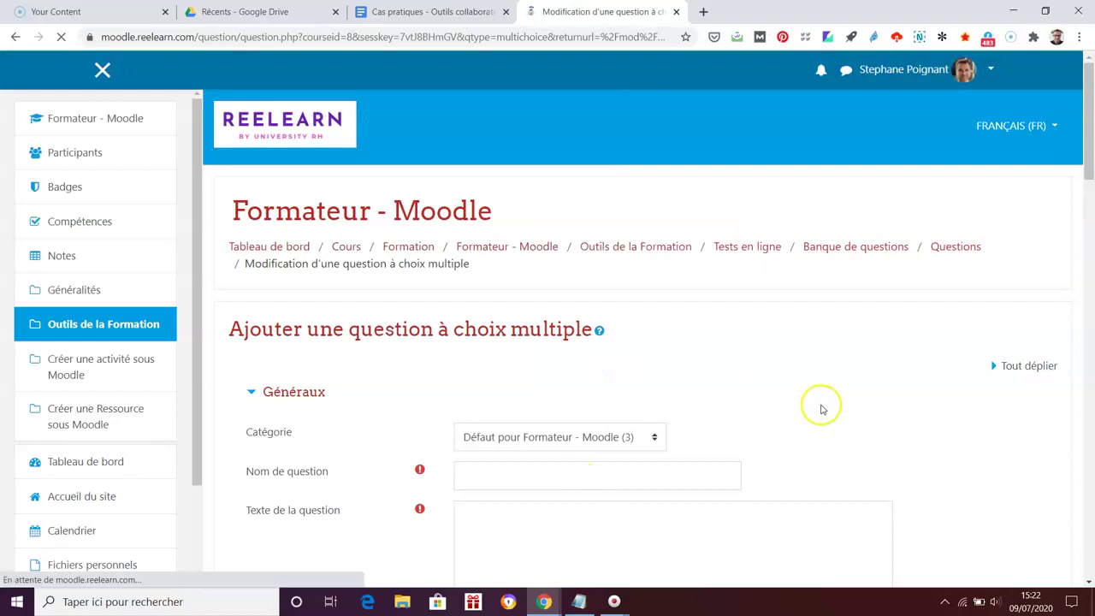
Copy the title "Newsletter ou Mailing list" from the Bloc-notes document into the Moodle question's name.
scroll(819, 403, down, 1)
scroll(865, 408, down, 4)
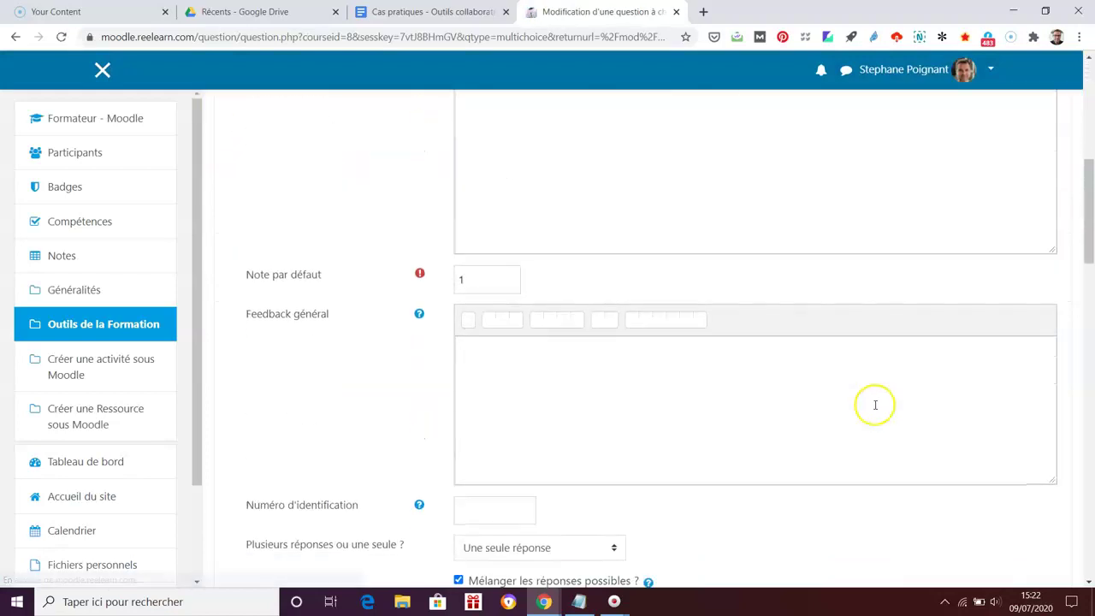
scroll(875, 404, down, 6)
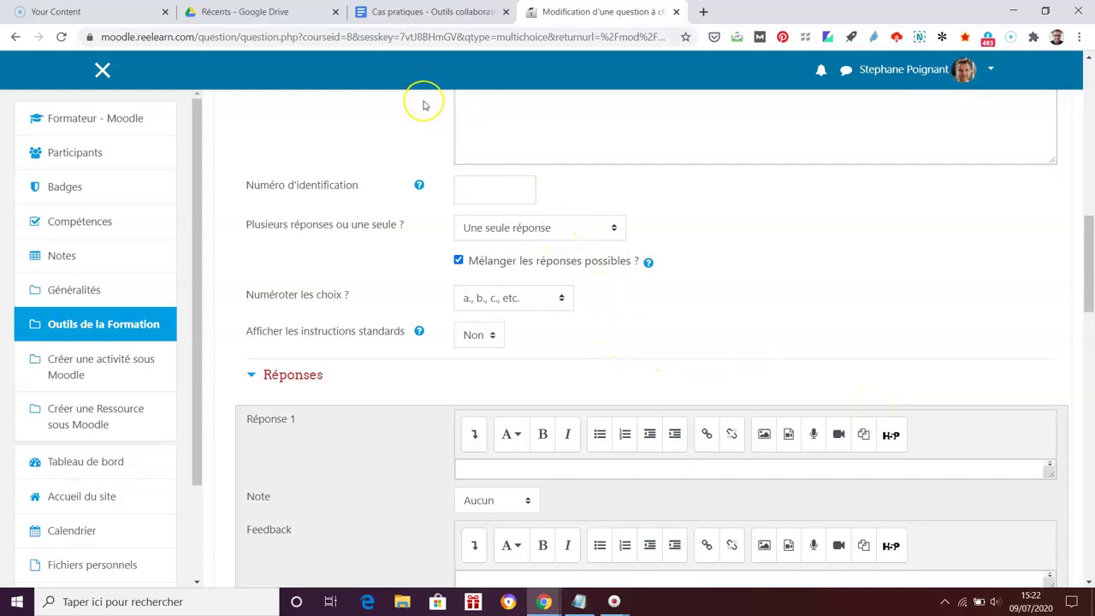
key(alt+Tab)
key(alt+Tab)
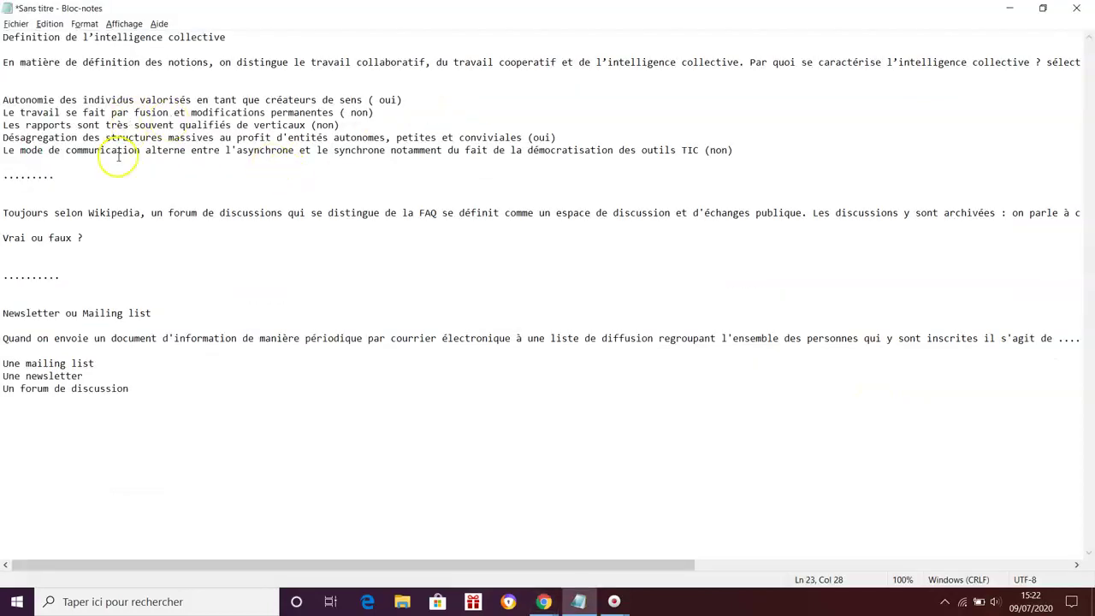
drag(5, 312, 188, 314)
key(ctrl+c)
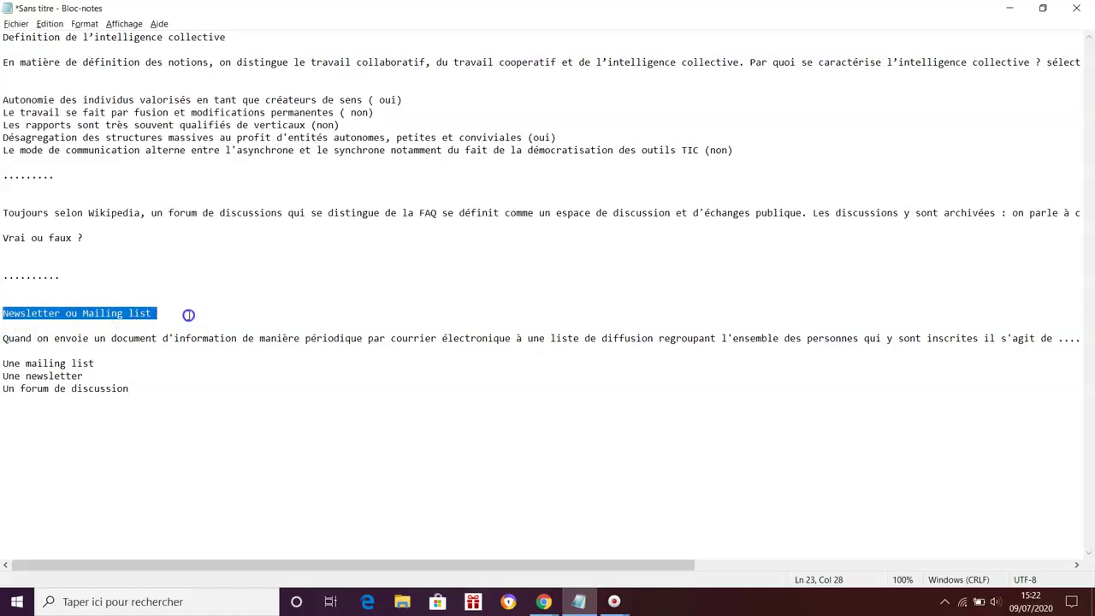
key(alt+Tab)
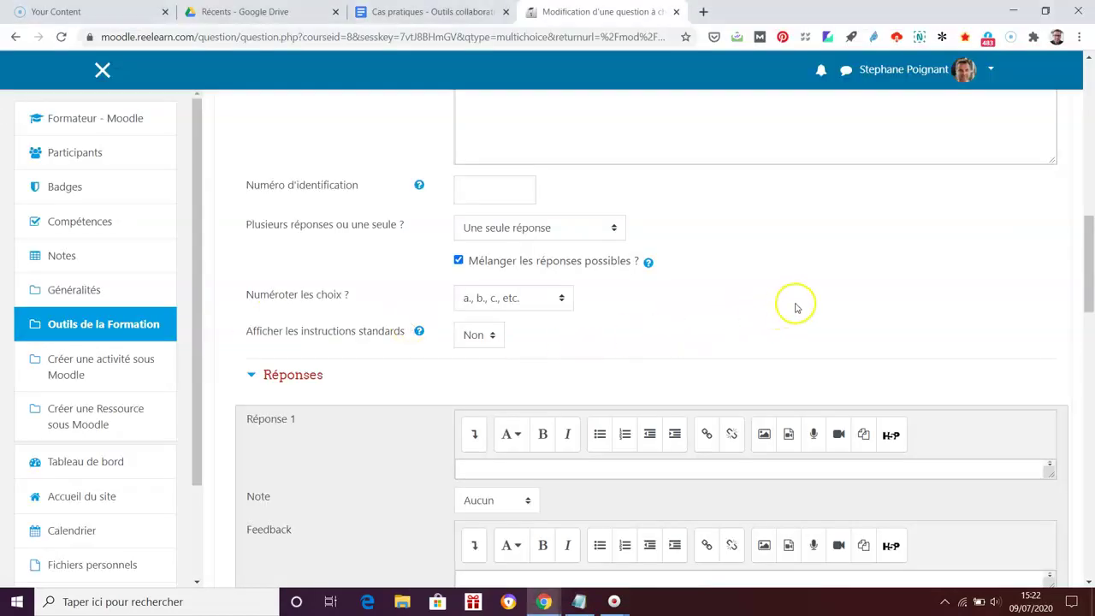
scroll(794, 305, up, 10)
click(611, 397)
key(ctrl+v)
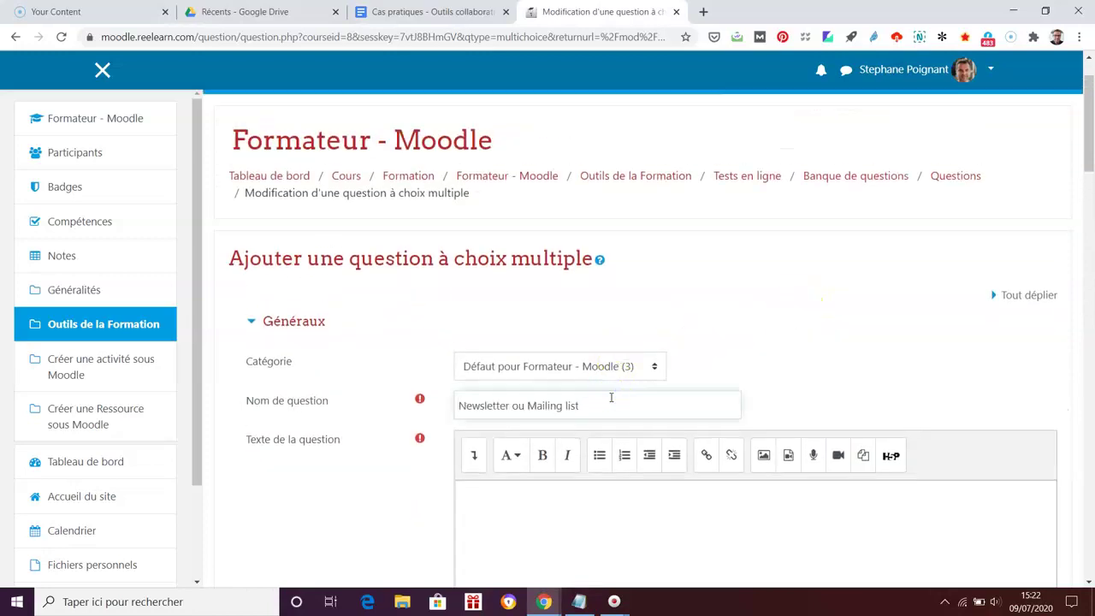
Copy the sentence beginning "Quand on envoie un document d'information" from Bloc-notes into the question text in Moodle.
key(alt+Tab)
click(9, 341)
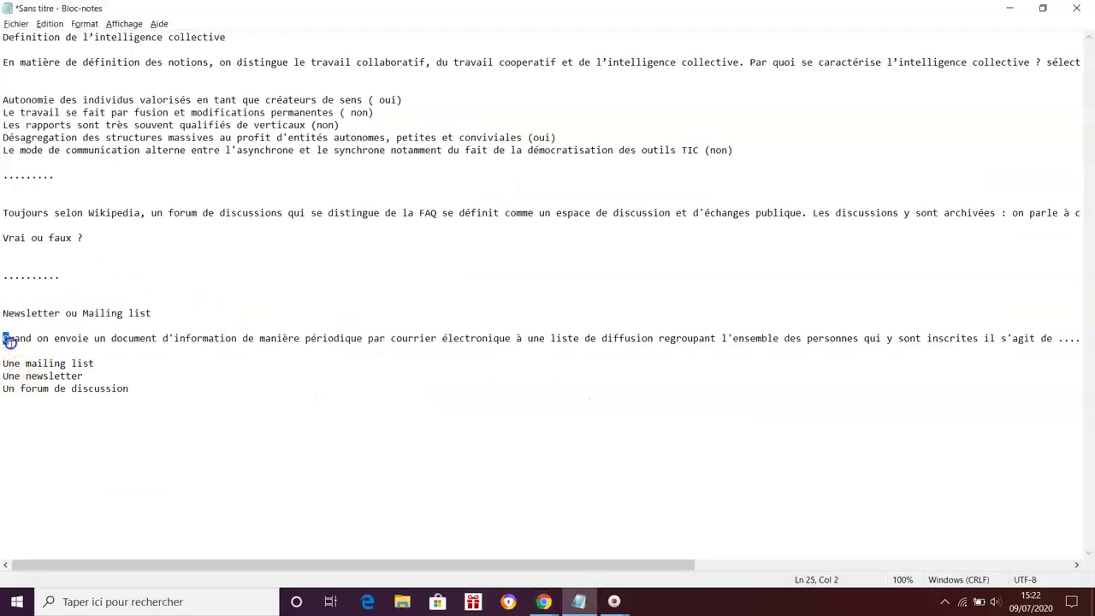
triple_click(9, 341)
key(ctrl+c)
key(alt+Tab)
scroll(792, 385, down, 3)
click(665, 434)
key(ctrl+v)
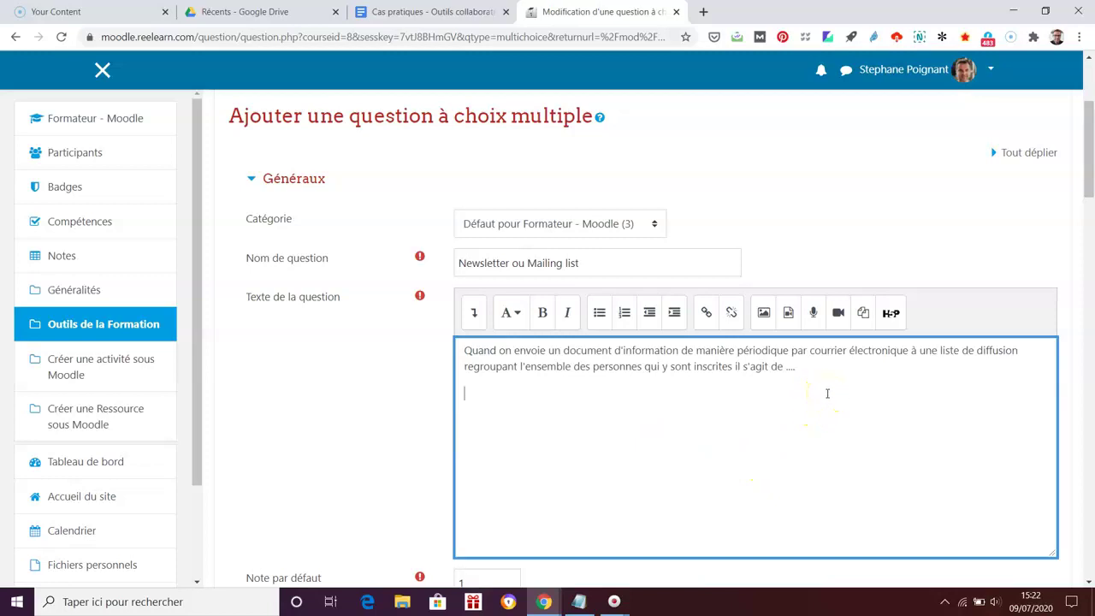
Copy "Une mailing list" from Bloc-notes into Réponse 1 of the Moodle question.
key(alt+Tab)
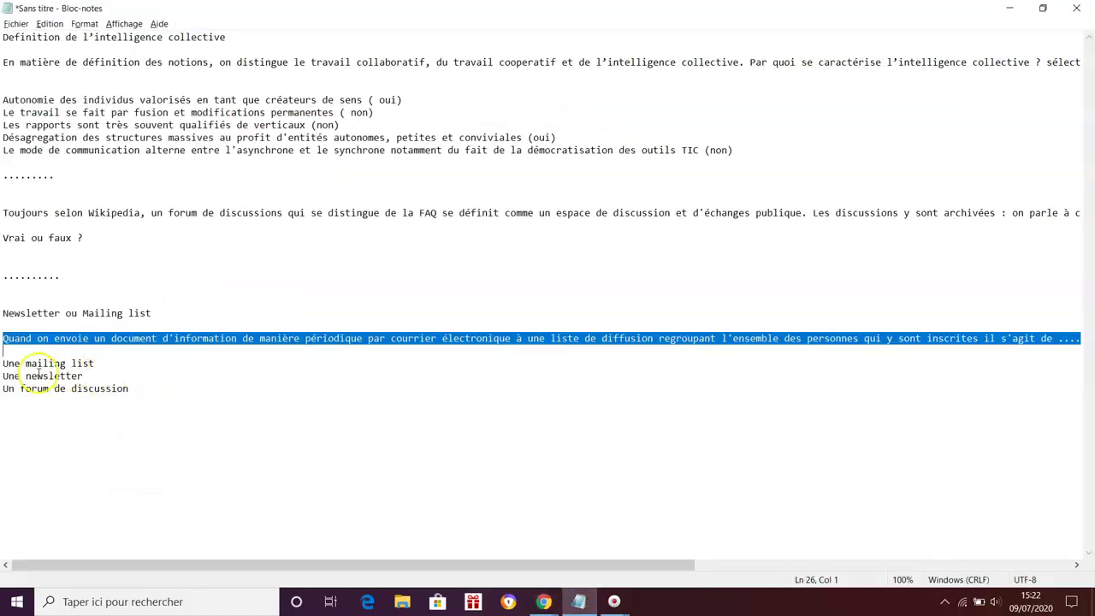
drag(4, 363, 73, 362)
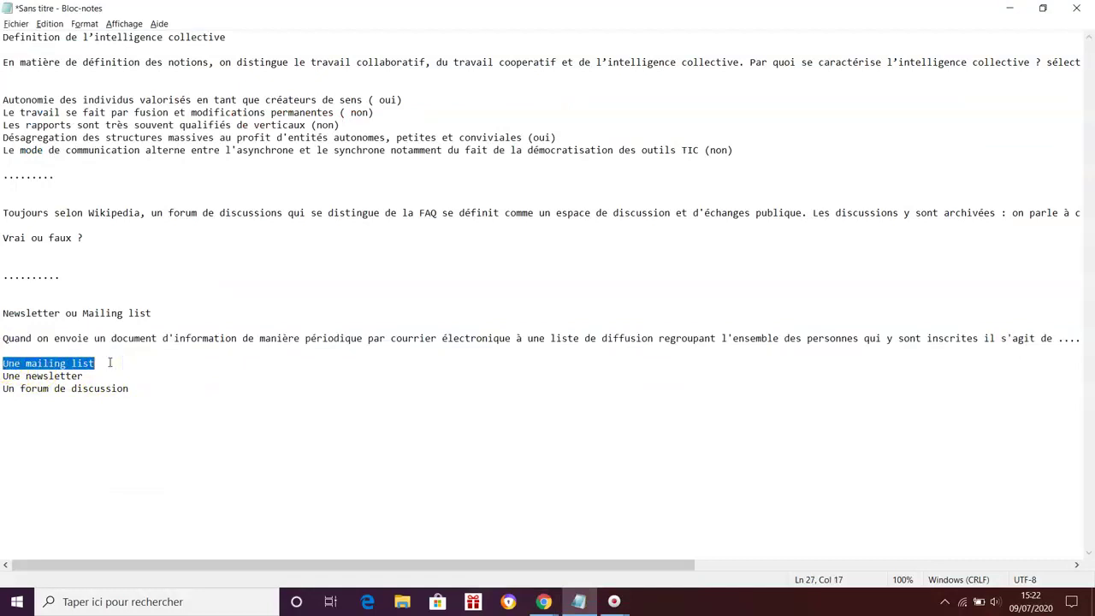
key(alt+Tab)
scroll(1080, 425, down, 4)
scroll(1080, 425, down, 1)
scroll(1080, 425, up, 1)
scroll(1080, 425, down, 4)
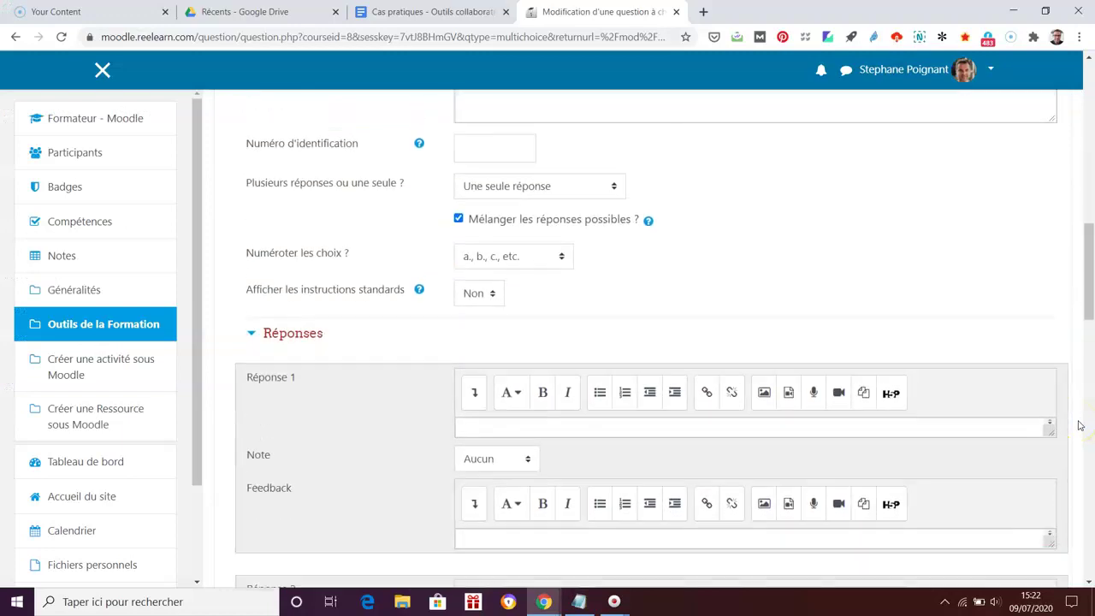
scroll(1078, 425, down, 1)
click(603, 330)
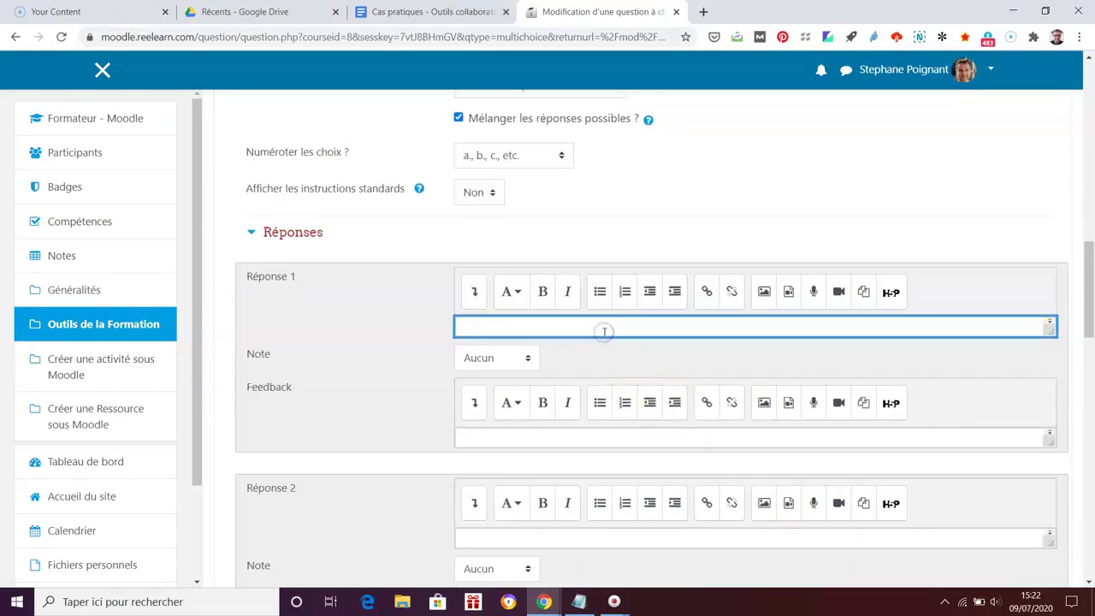
Copy "Une newsletter" from Bloc-notes into Réponse 2 in Moodle and set that answer's grade to 100%.
key(alt+Tab)
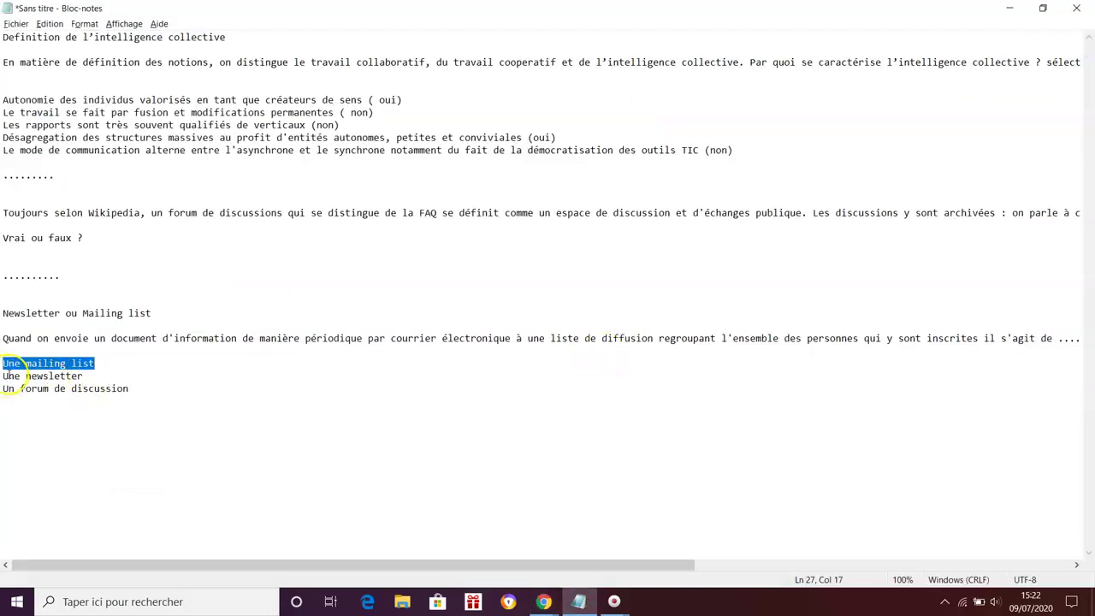
drag(4, 376, 108, 374)
key(ctrl+c)
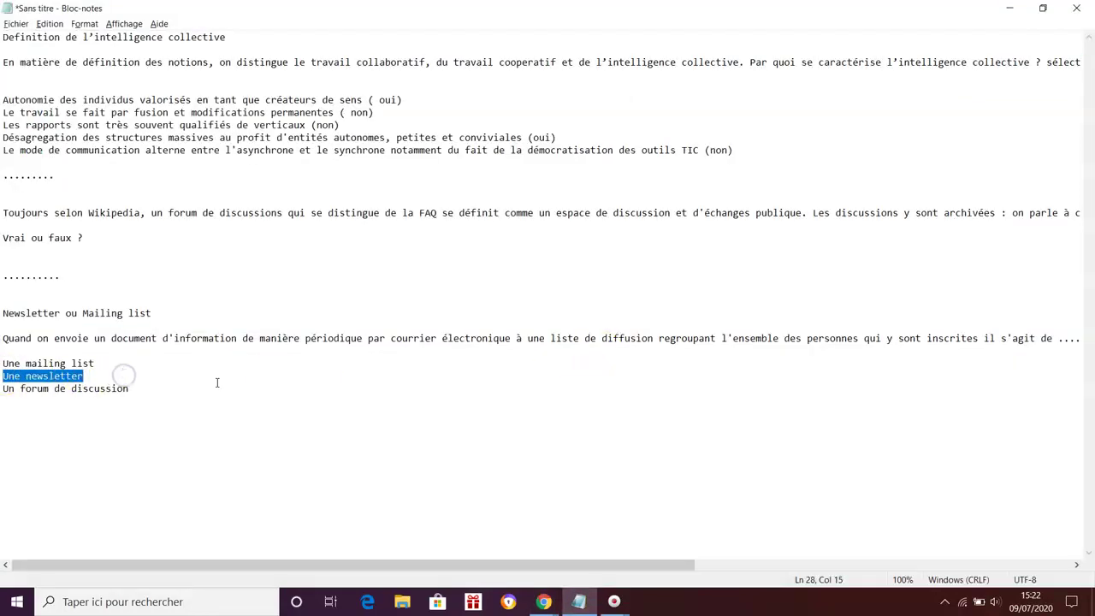
key(alt+Tab)
scroll(1083, 433, down, 1)
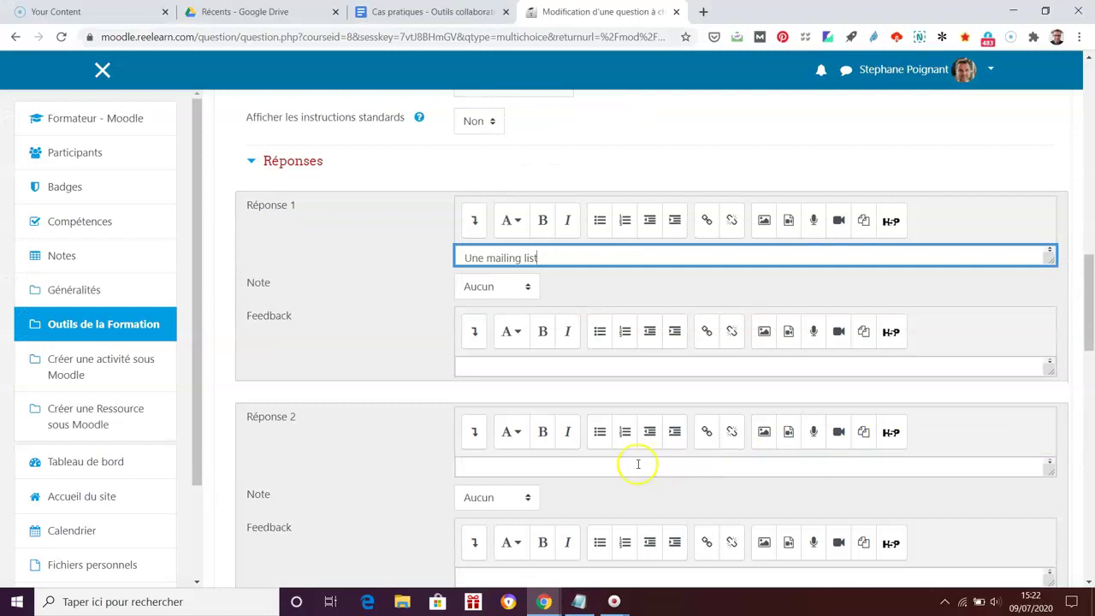
click(605, 466)
key(ctrl+v)
scroll(1075, 423, down, 1)
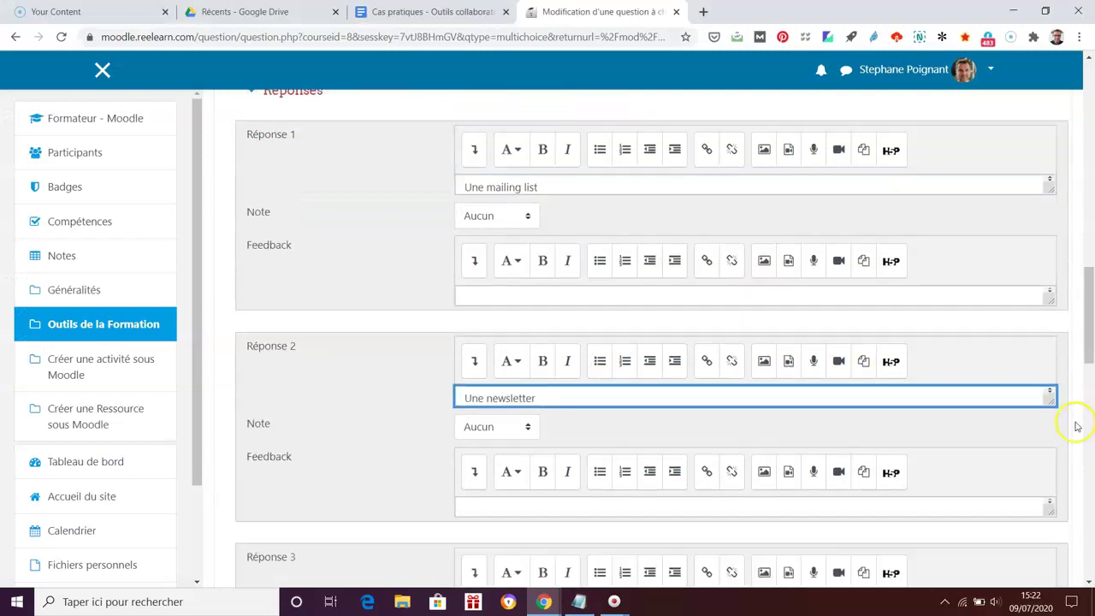
click(525, 426)
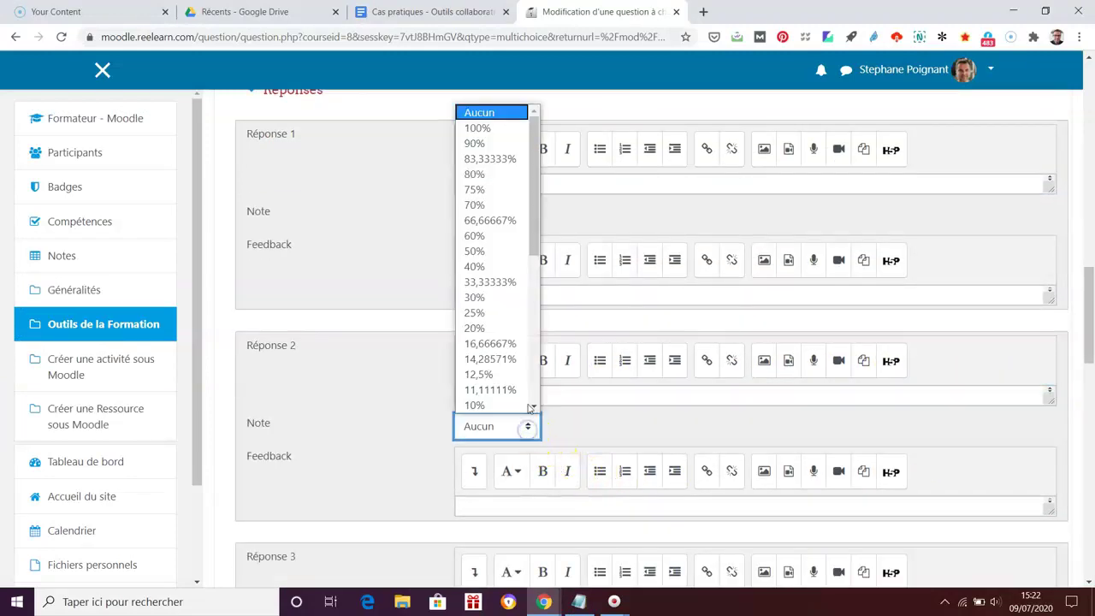
click(480, 122)
Copy "Un forum de discussion" from Bloc-notes into Réponse 3 of the Moodle question.
key(alt+Tab)
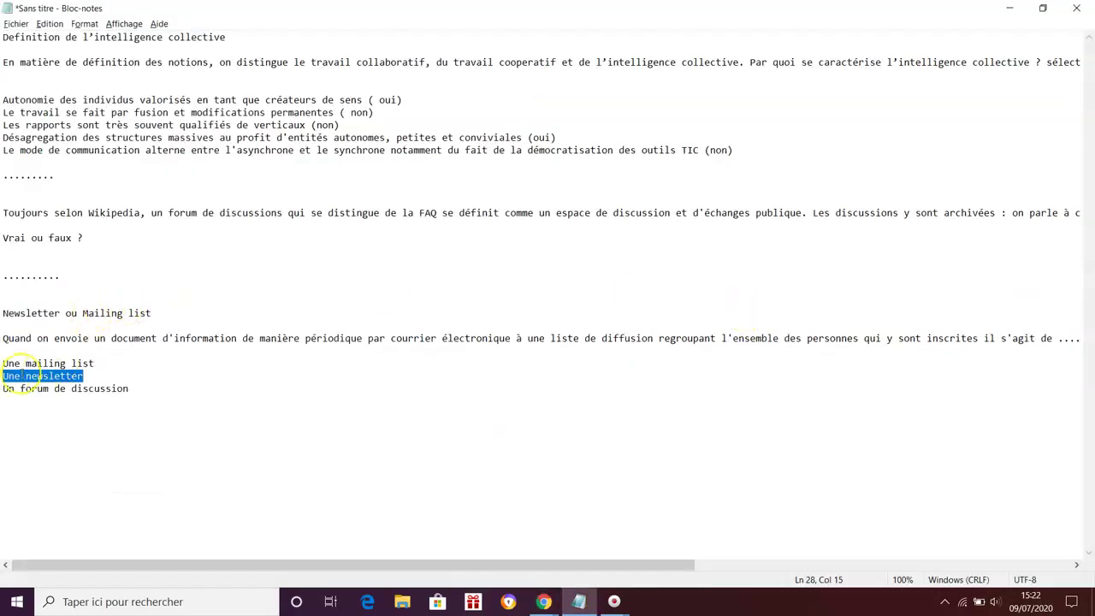
drag(5, 389, 165, 390)
key(ctrl+c)
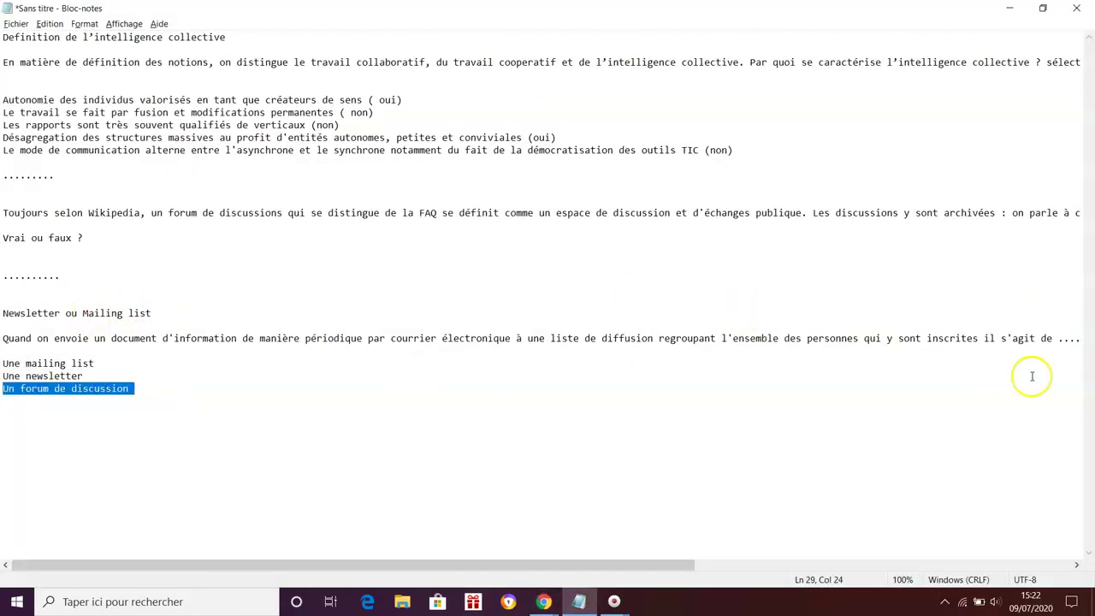
key(alt+Tab)
scroll(1087, 354, down, 4)
click(528, 248)
key(ctrl+v)
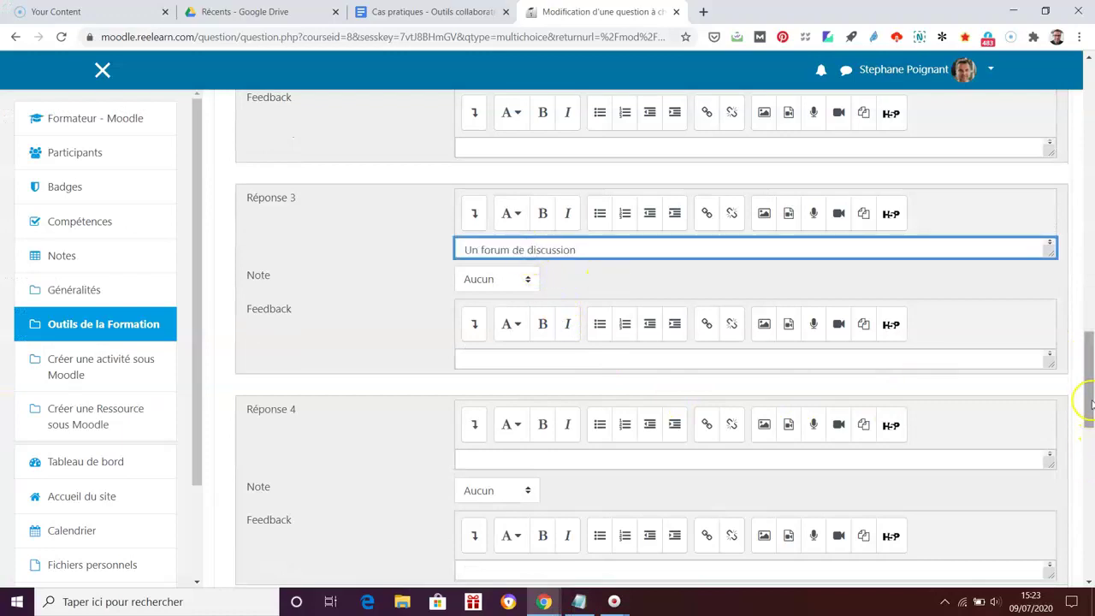
Save the new multiple-choice question's changes and continue editing it.
drag(1088, 381, 1089, 501)
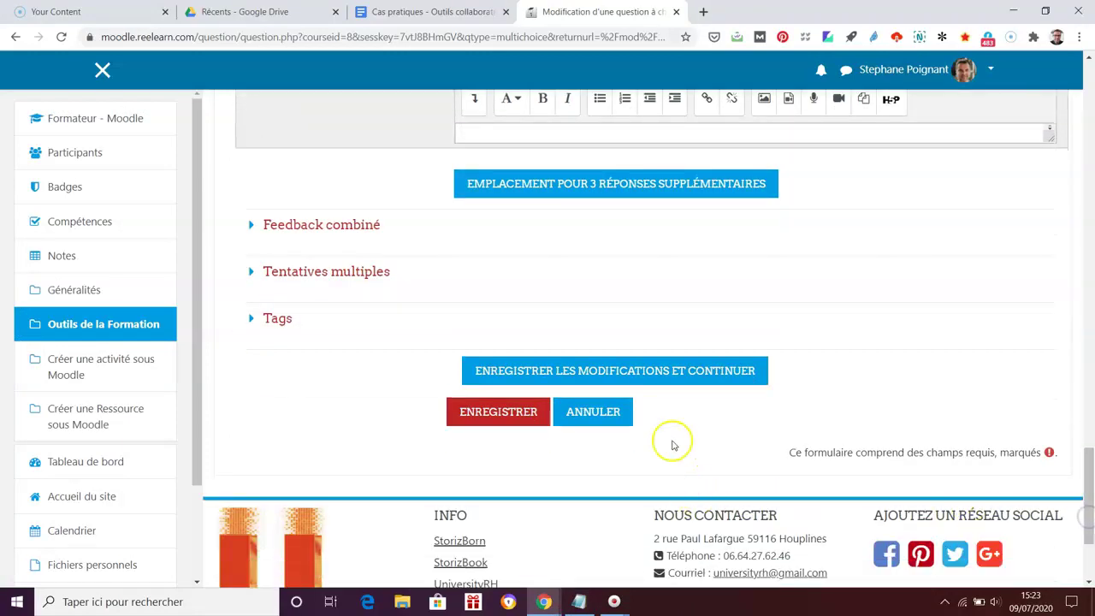
click(674, 372)
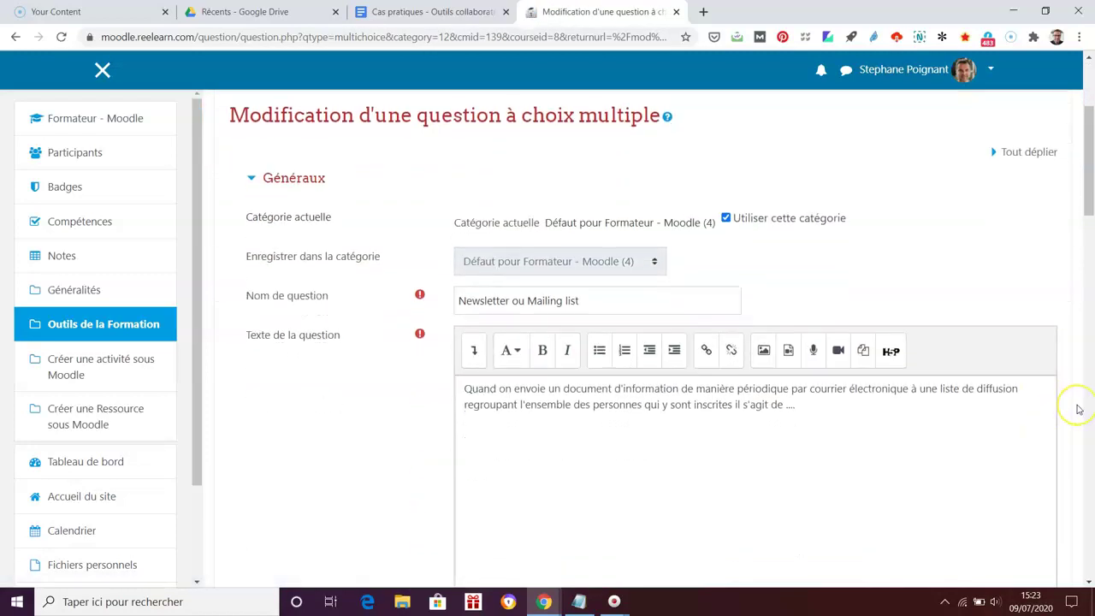
scroll(1078, 409, down, 7)
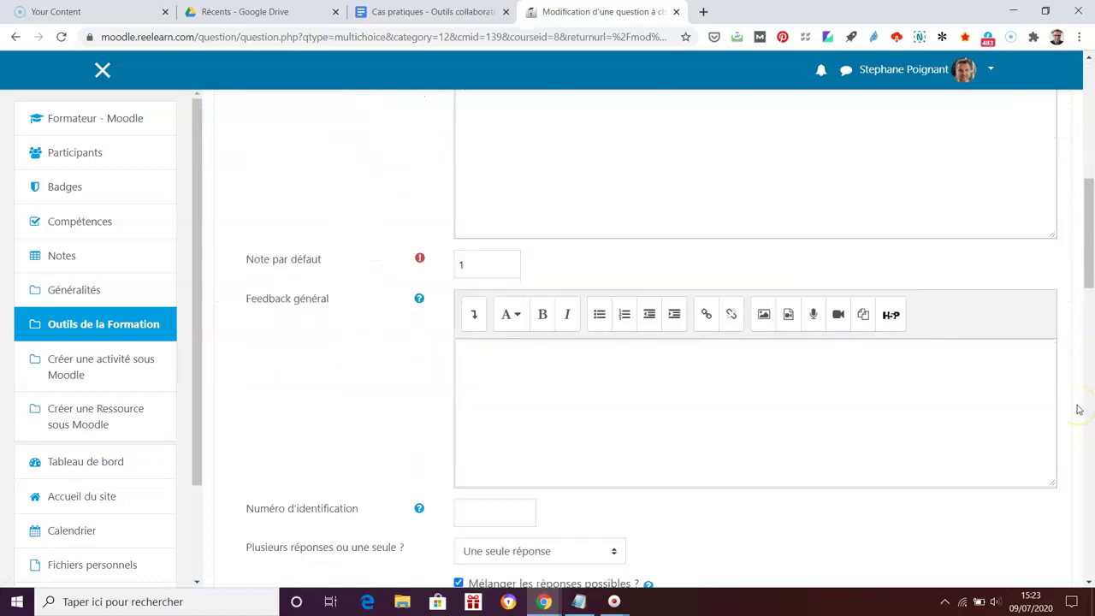
Number the question's choices as "1., 2., 3., etc." and save the question, returning to the quiz's question list.
scroll(1077, 409, down, 1)
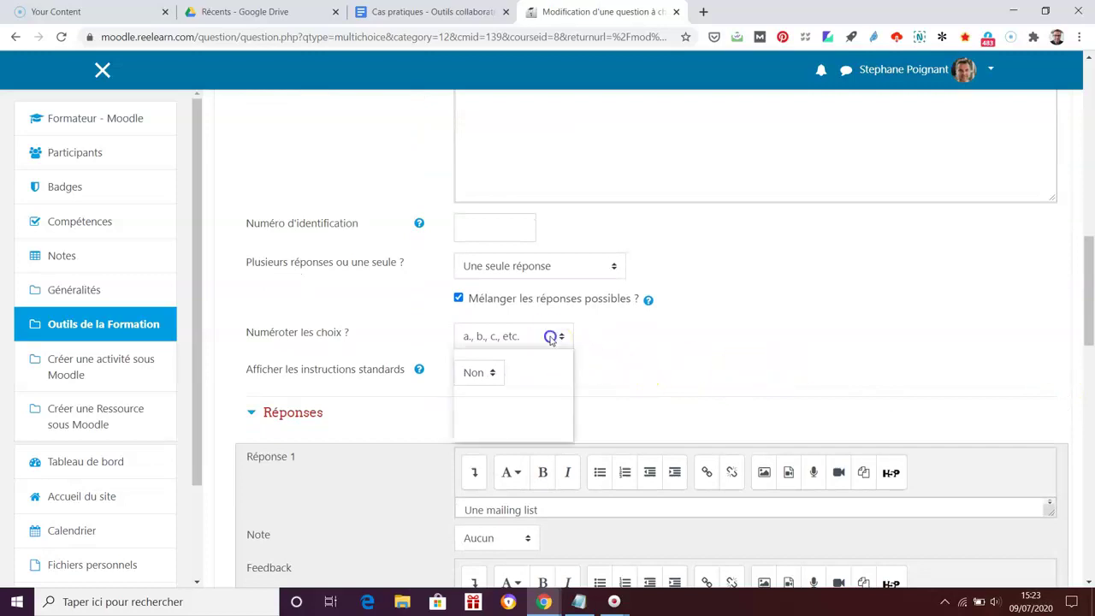
click(552, 338)
click(552, 388)
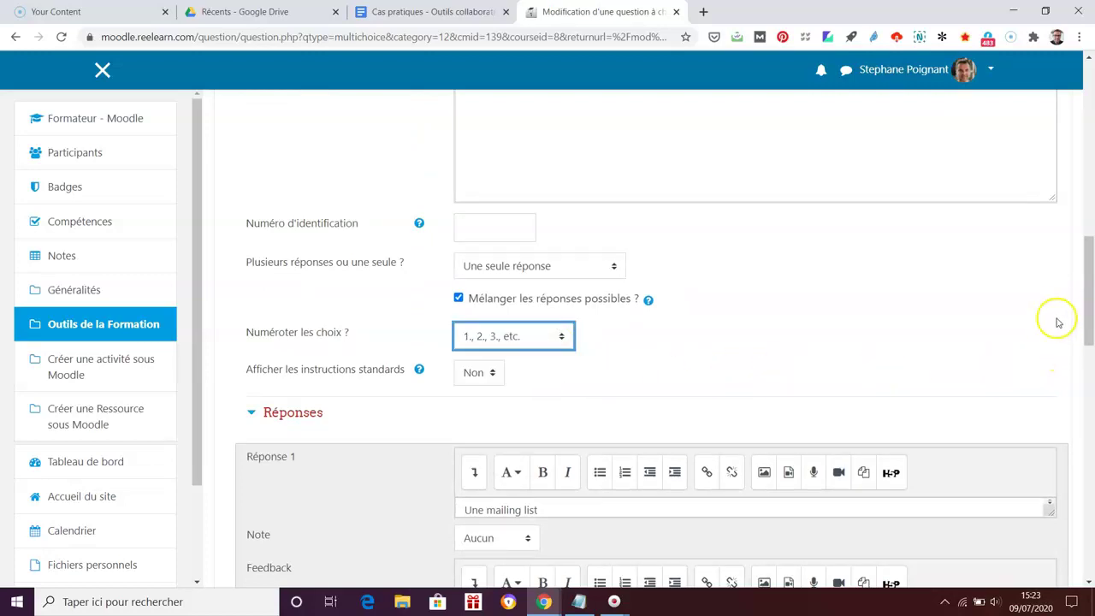
drag(1087, 295, 1091, 500)
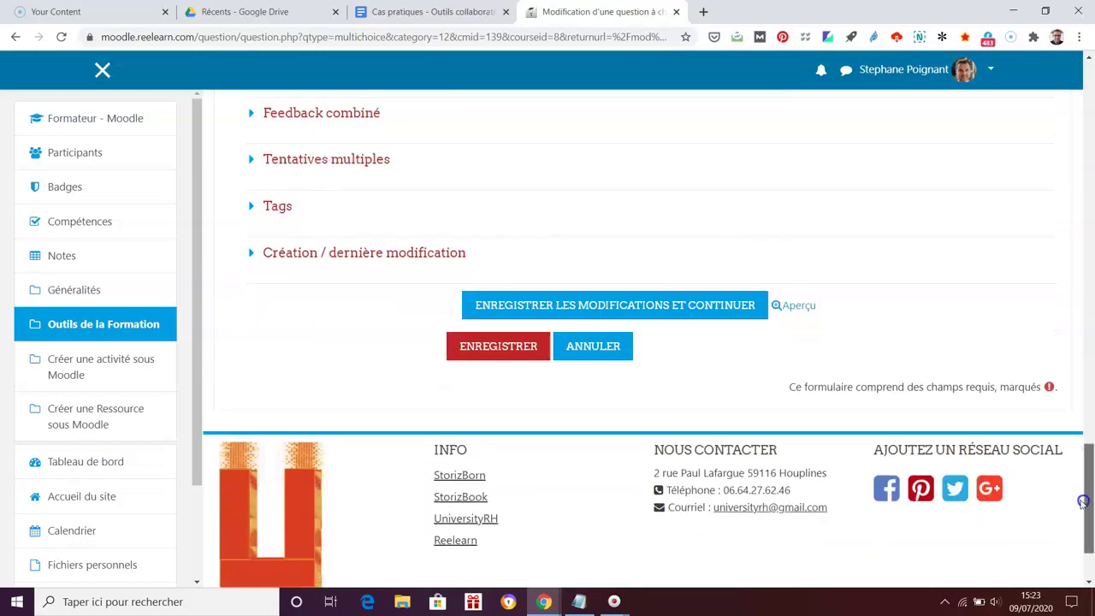
click(650, 301)
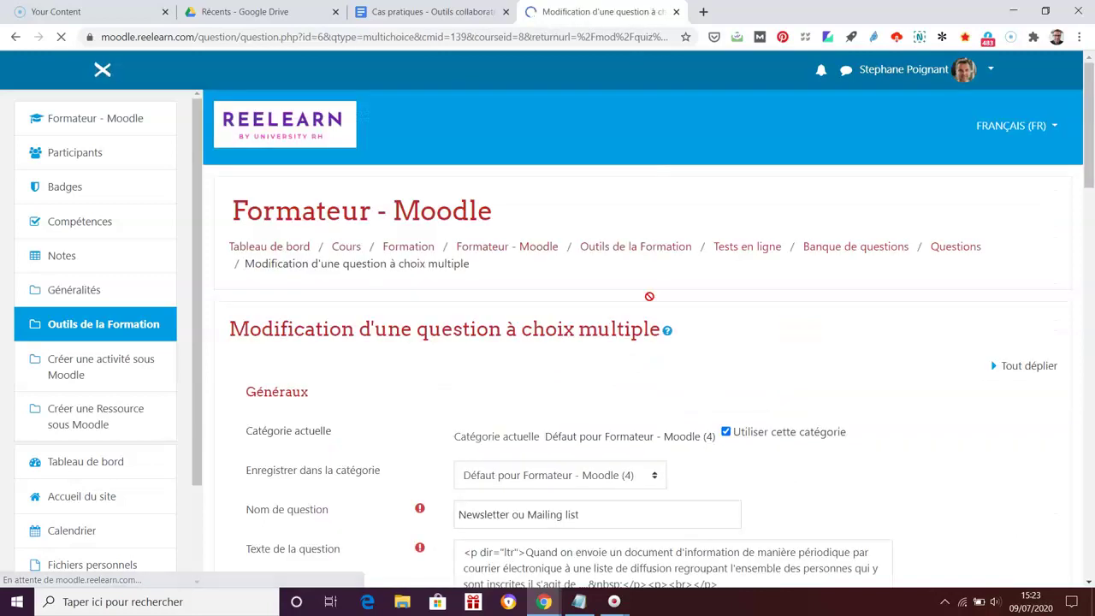
drag(1090, 180, 1091, 505)
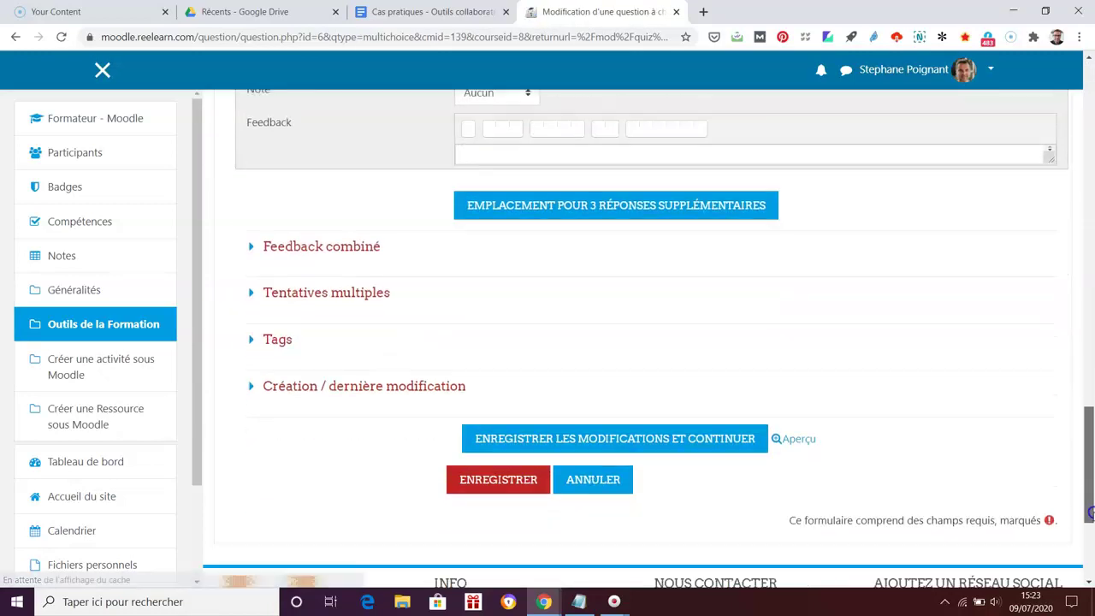
click(519, 526)
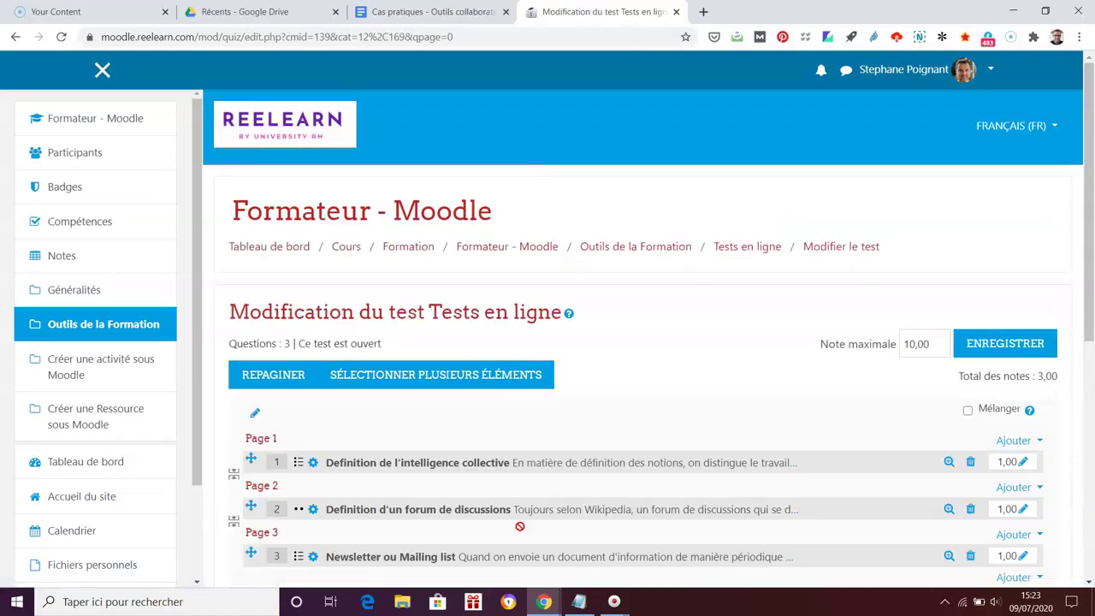
Start an attempt at the "Tests en ligne" quiz and go to question 3.
scroll(787, 359, down, 1)
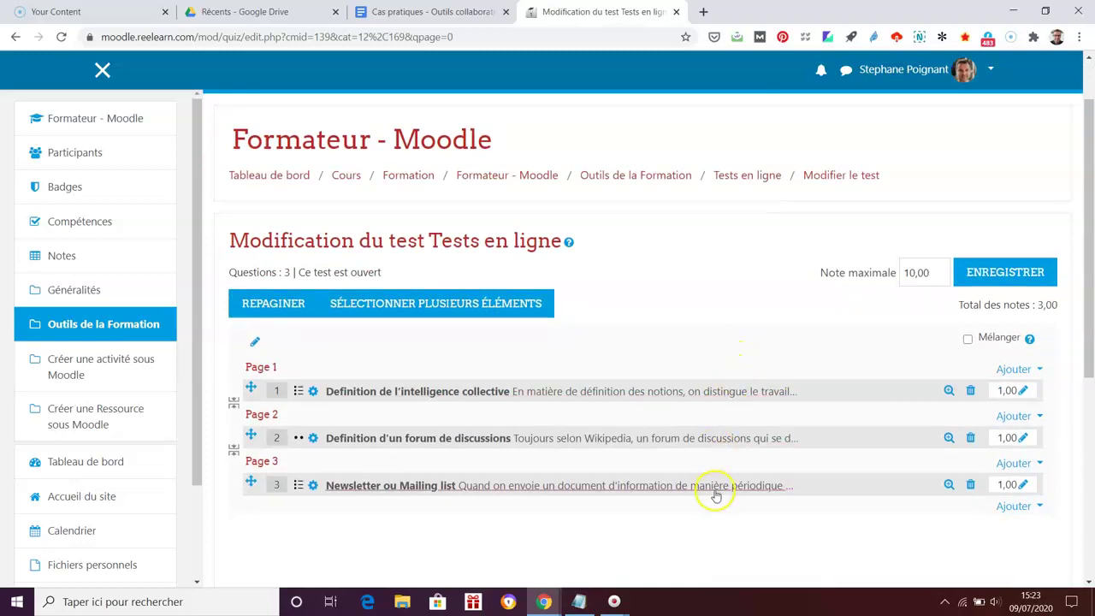
click(744, 175)
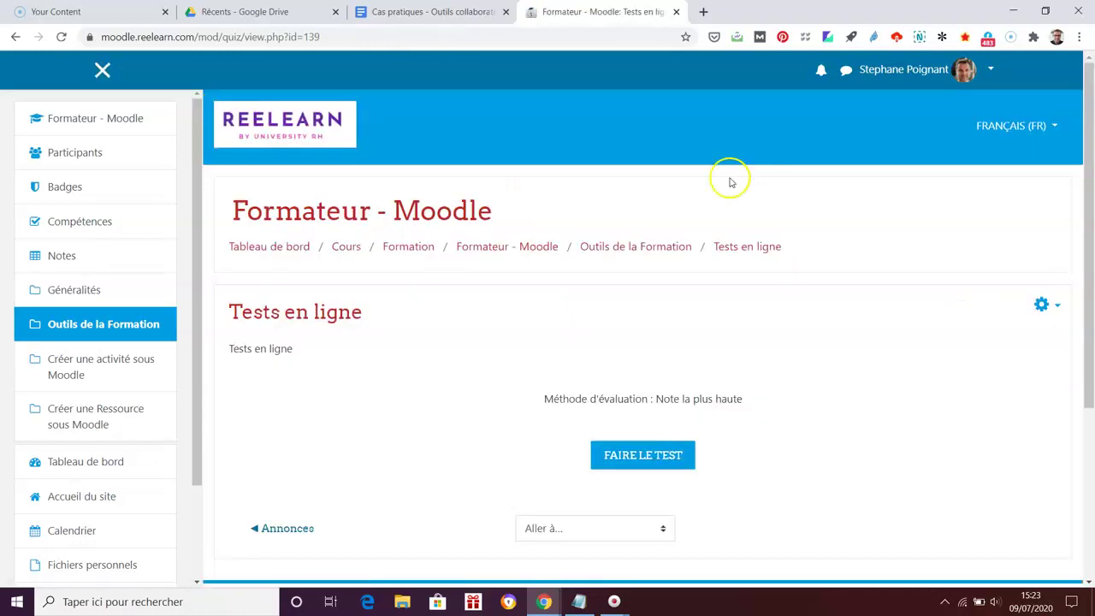
scroll(885, 362, down, 1)
click(642, 384)
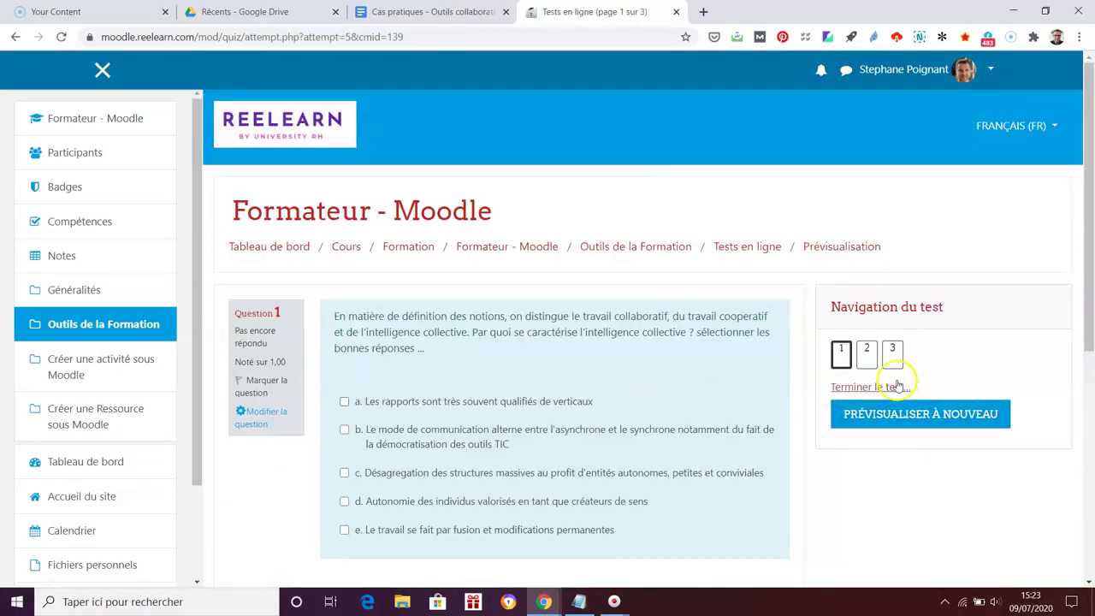
click(893, 350)
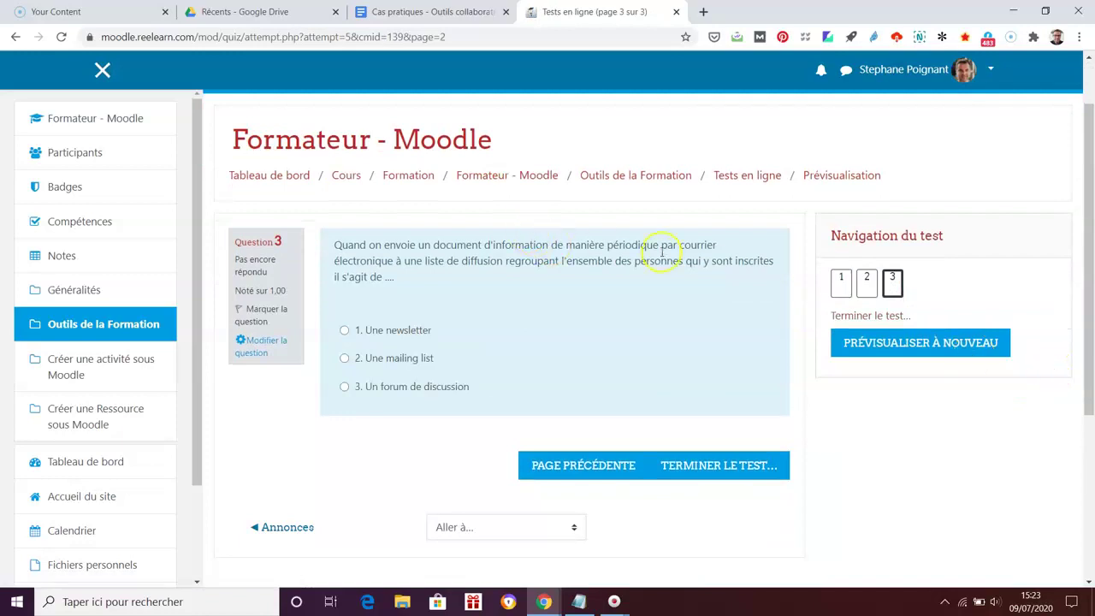
Answer question 3 with "Une newsletter" and finish the test to reach the attempt summary.
click(344, 331)
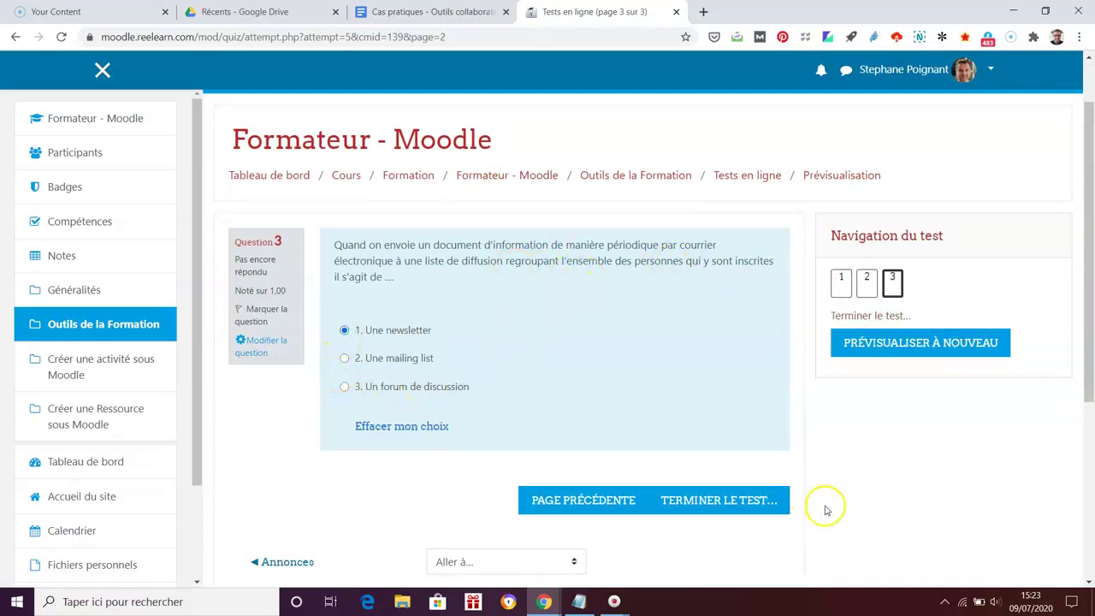
scroll(825, 506, down, 1)
click(727, 430)
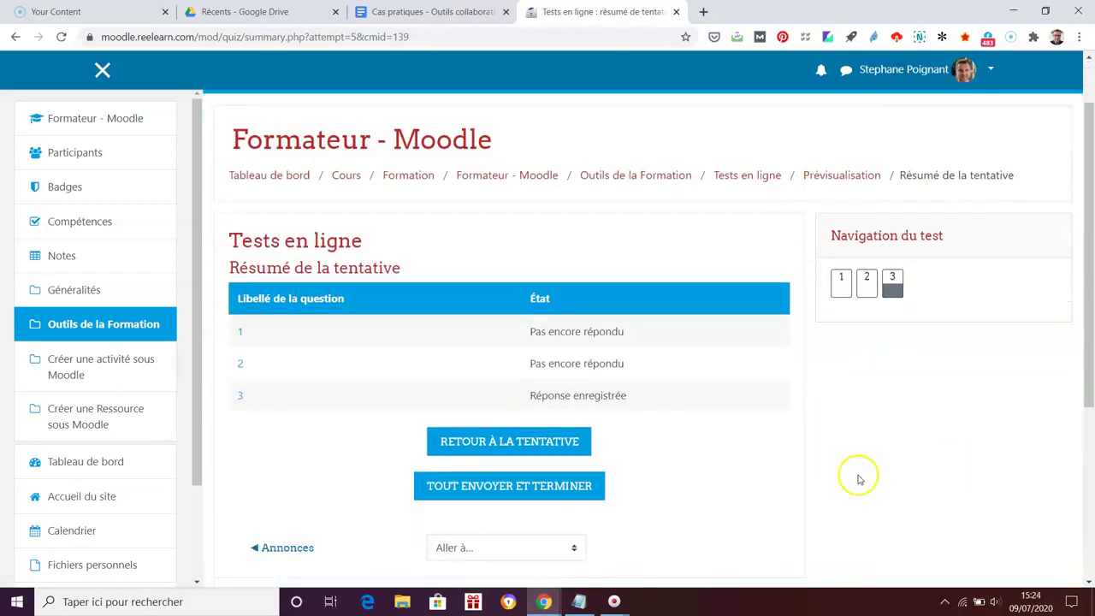
Submit the whole attempt with confirmation and review the correction of question 3.
click(568, 485)
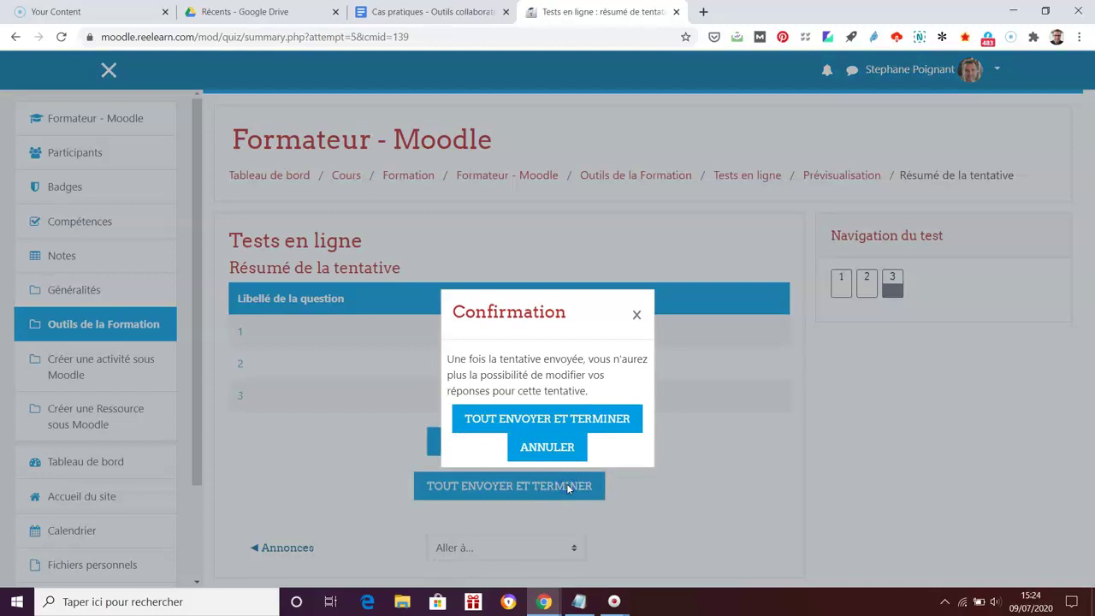
click(545, 419)
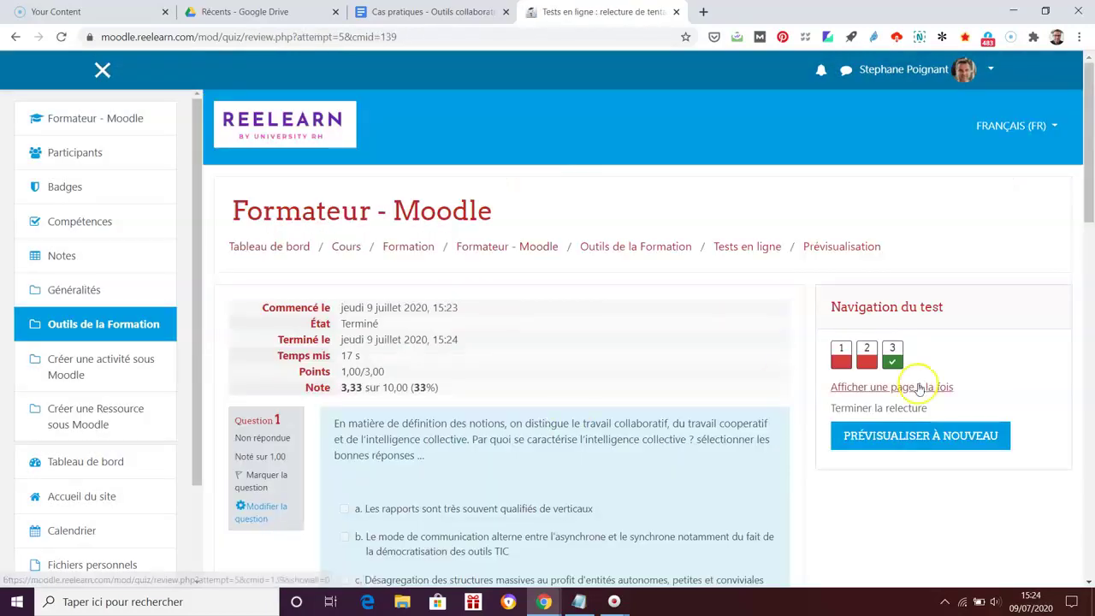
click(892, 359)
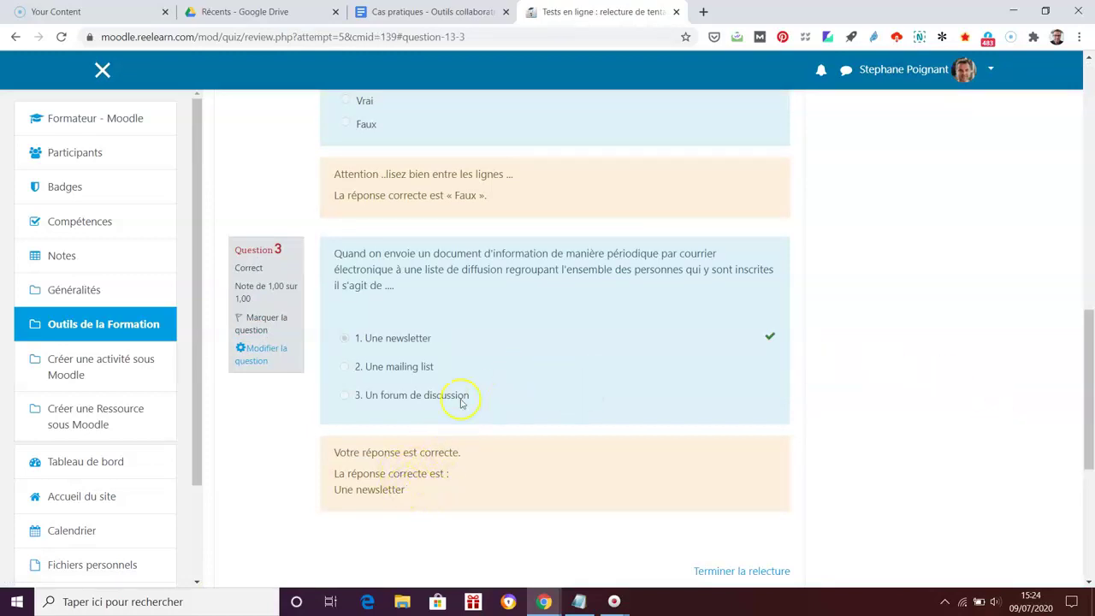
scroll(980, 380, up, 2)
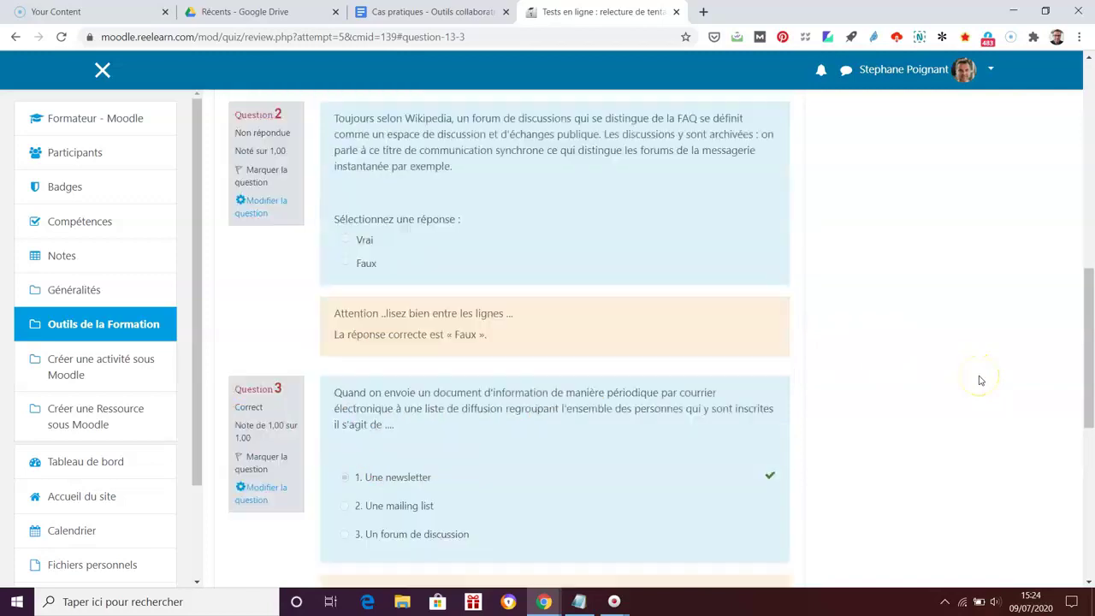